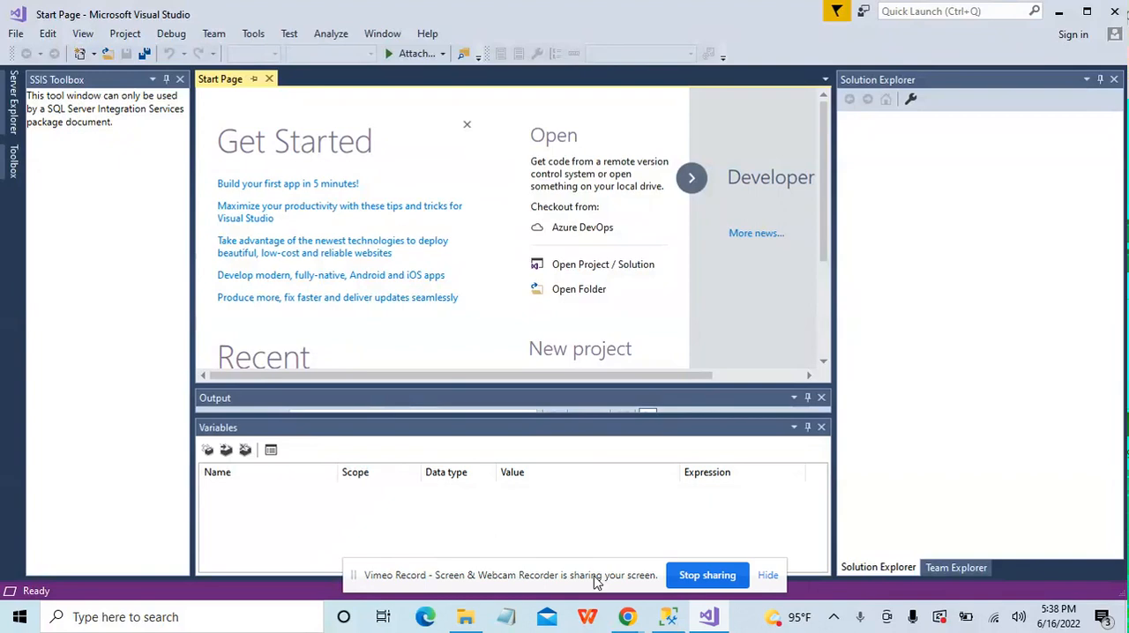
Step: Switch to SQL Server Management Studio and add and execute the statement TRUNCATE TABLE dbo.Cars; below the SELECT query
left_click(721, 619)
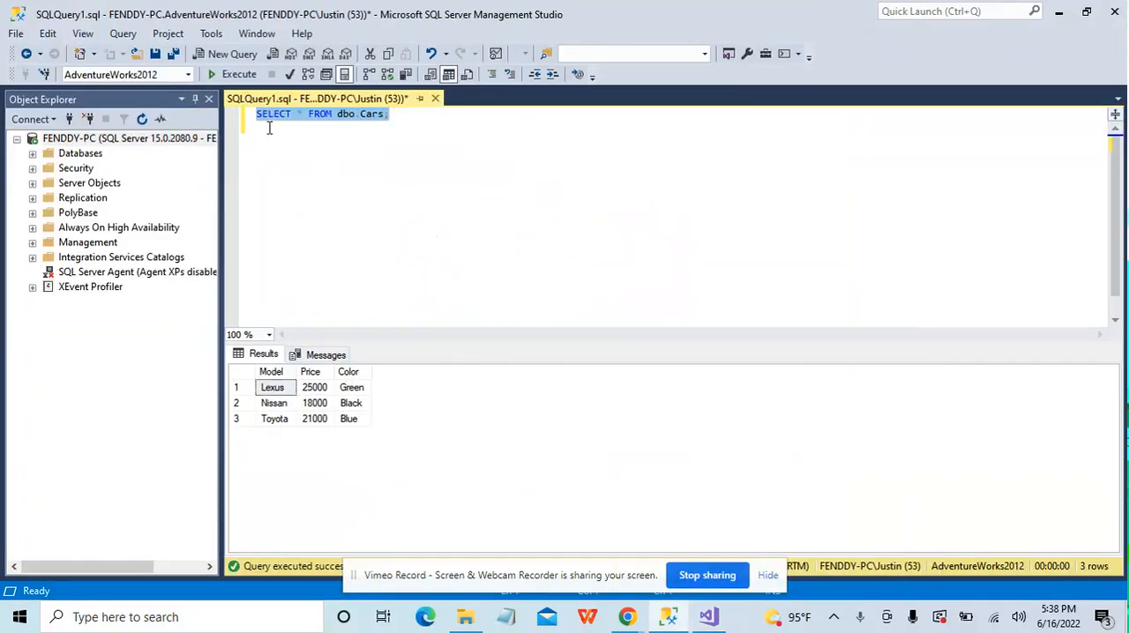
left_click(395, 118)
key("Return")
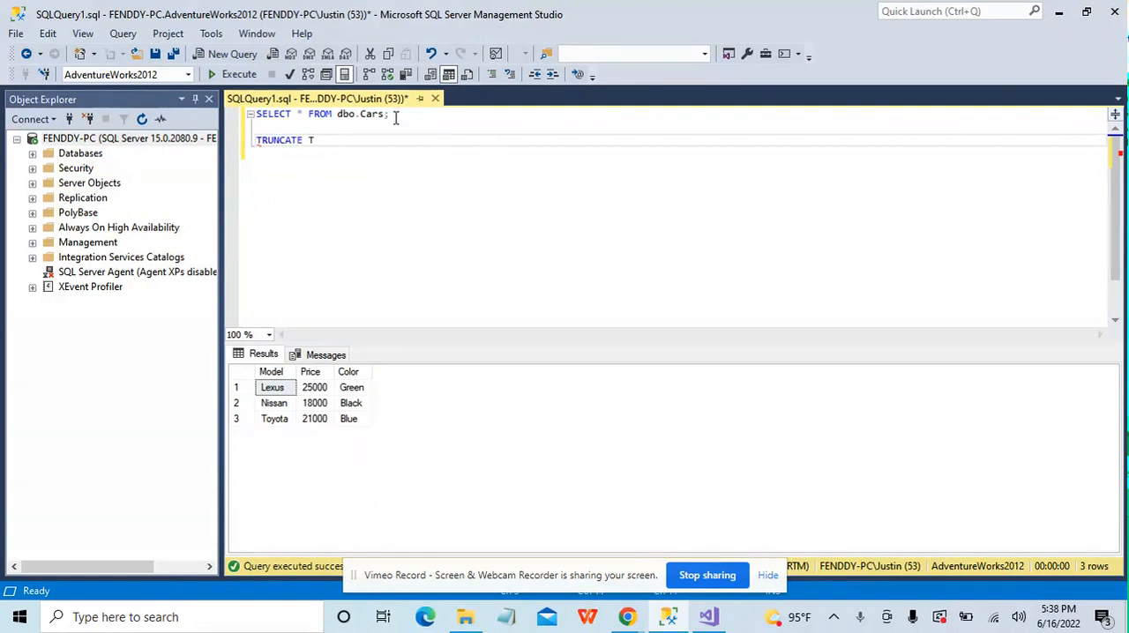
left_click_drag(390, 114, 333, 115)
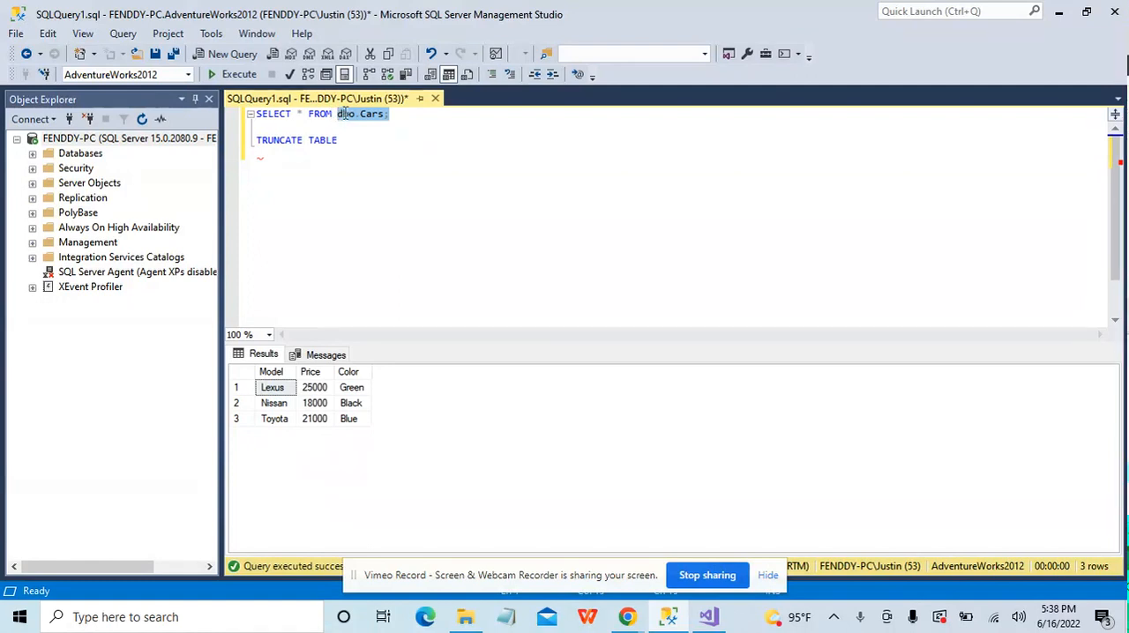
right_click(346, 114)
left_click(404, 145)
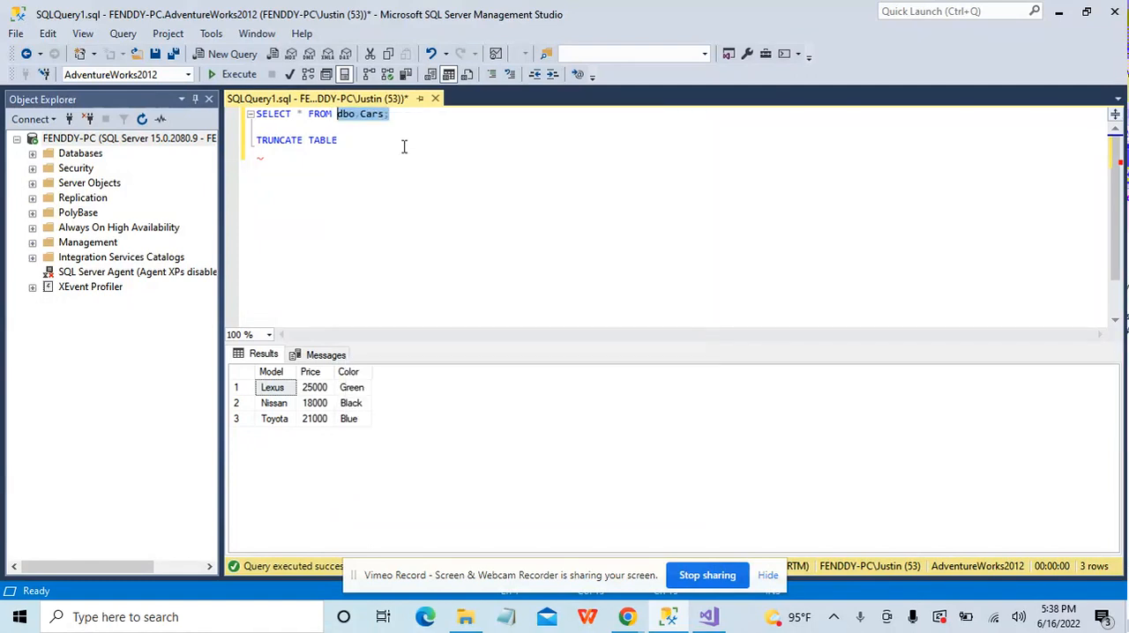
left_click(364, 141)
right_click(363, 140)
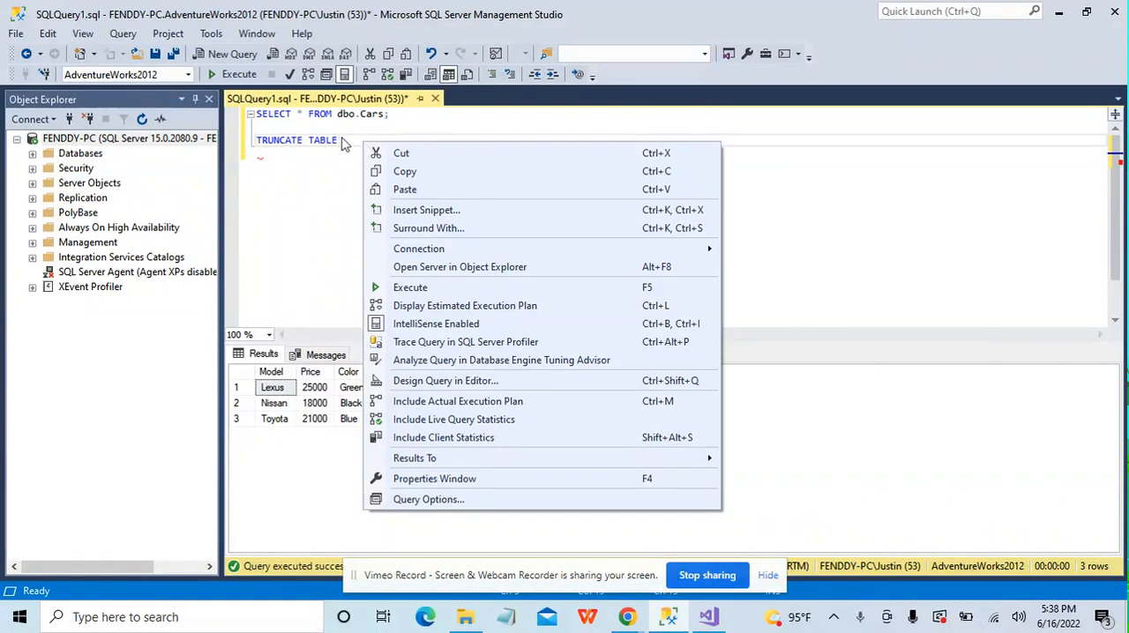
left_click(341, 140)
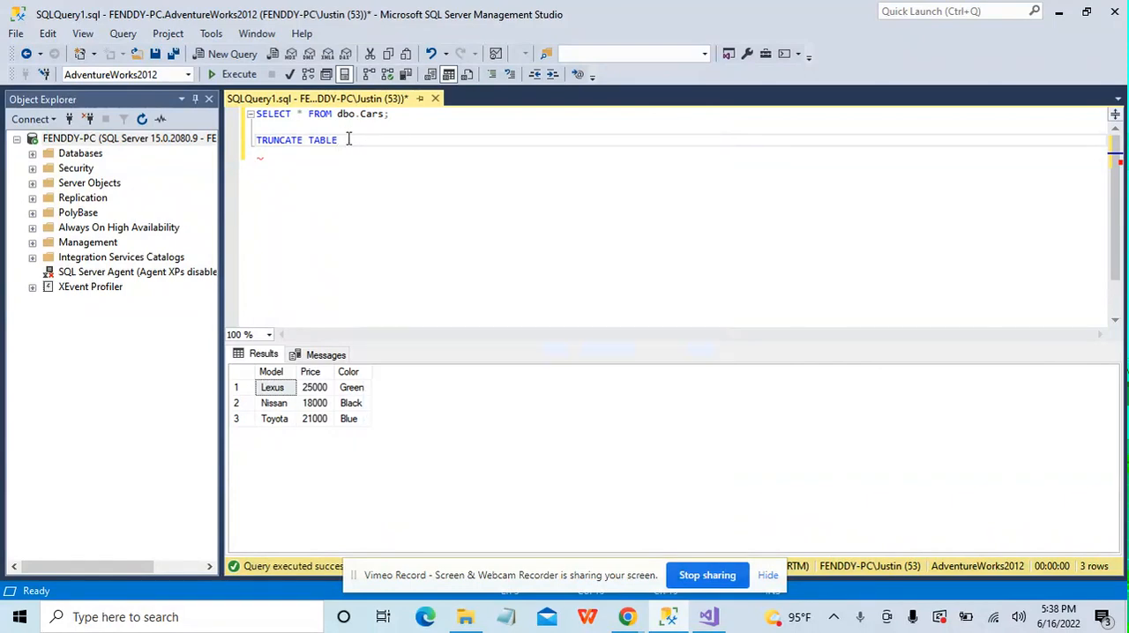
right_click(350, 139)
left_click(397, 185)
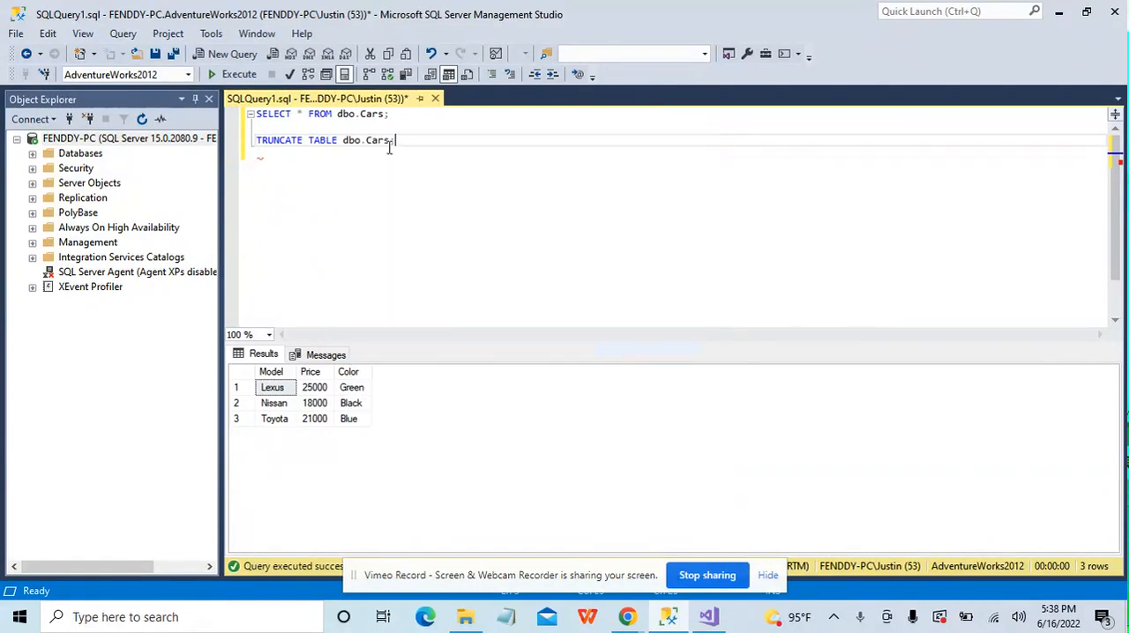
left_click_drag(396, 140, 252, 143)
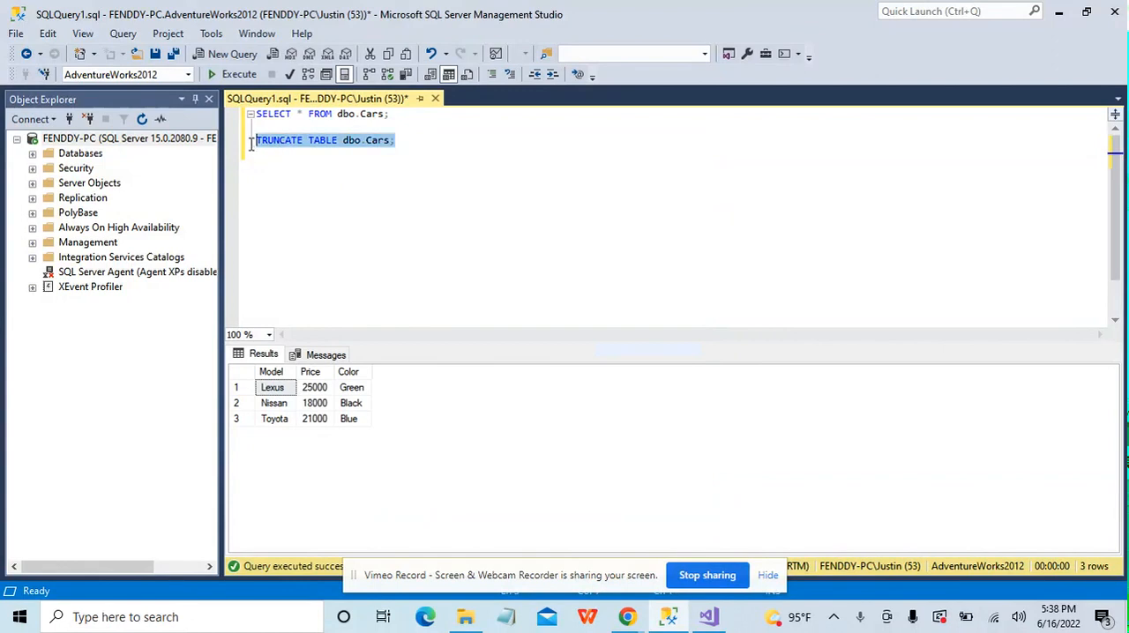
left_click(231, 75)
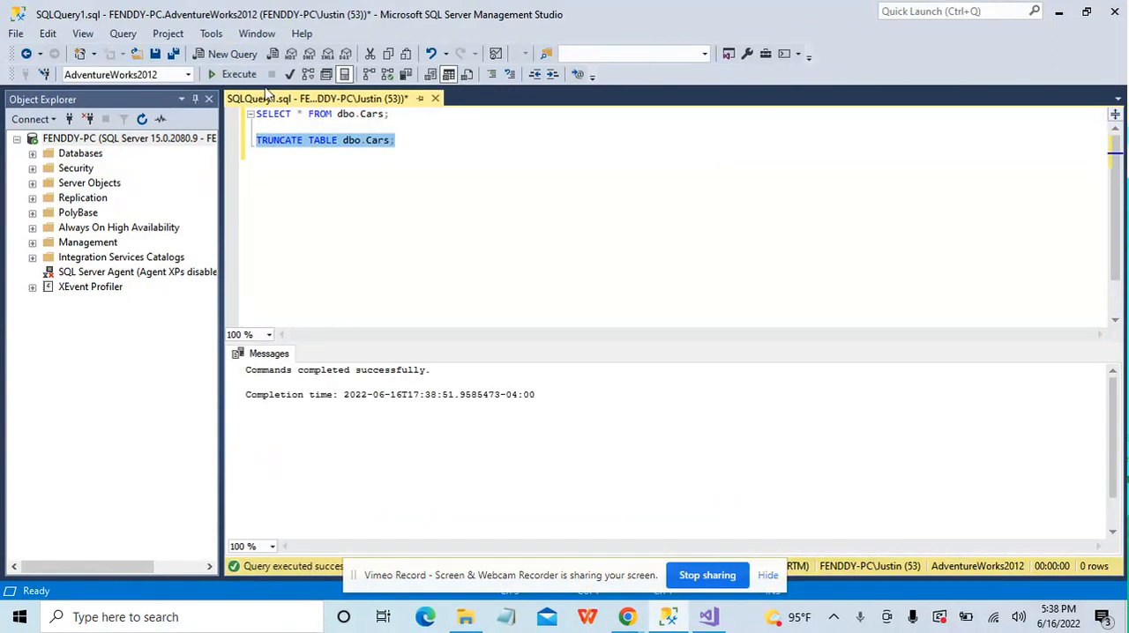
Step: Rerun the SELECT query on dbo.Cars alone and review the INSERT statements in the ExecuteSQLfromExcel.xls workbook
left_click_drag(407, 113, 254, 114)
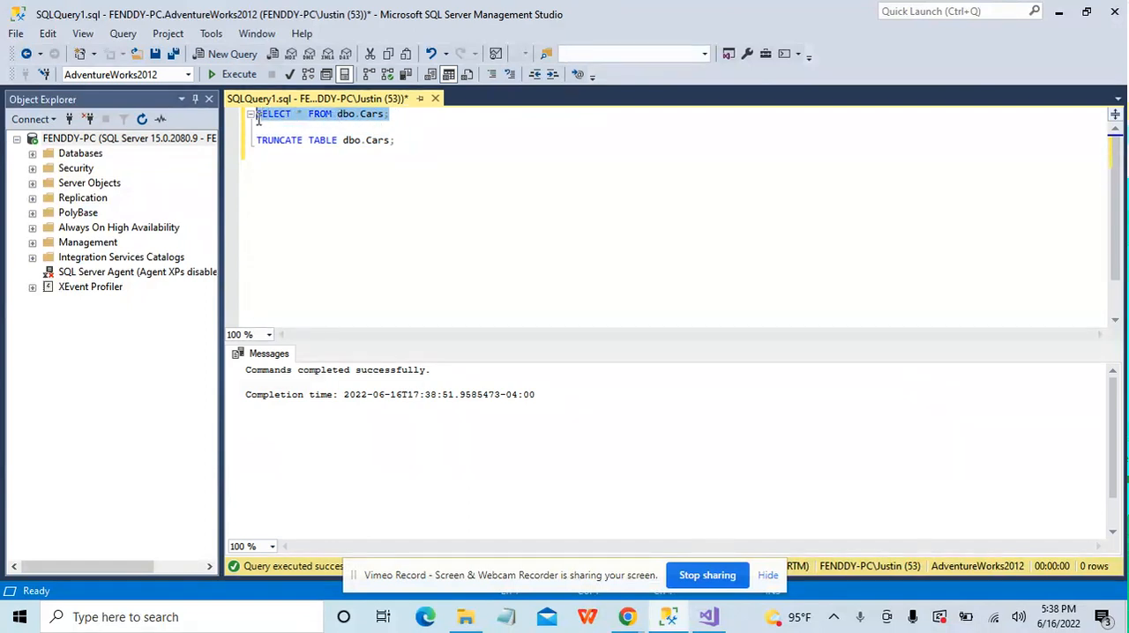
left_click(233, 74)
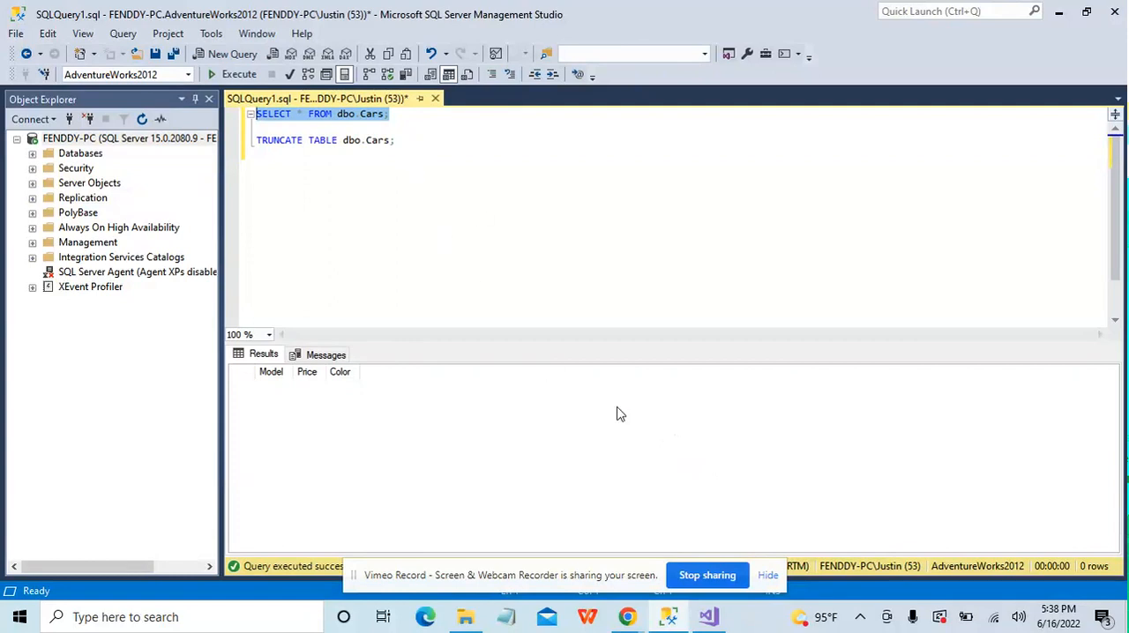
left_click(479, 616)
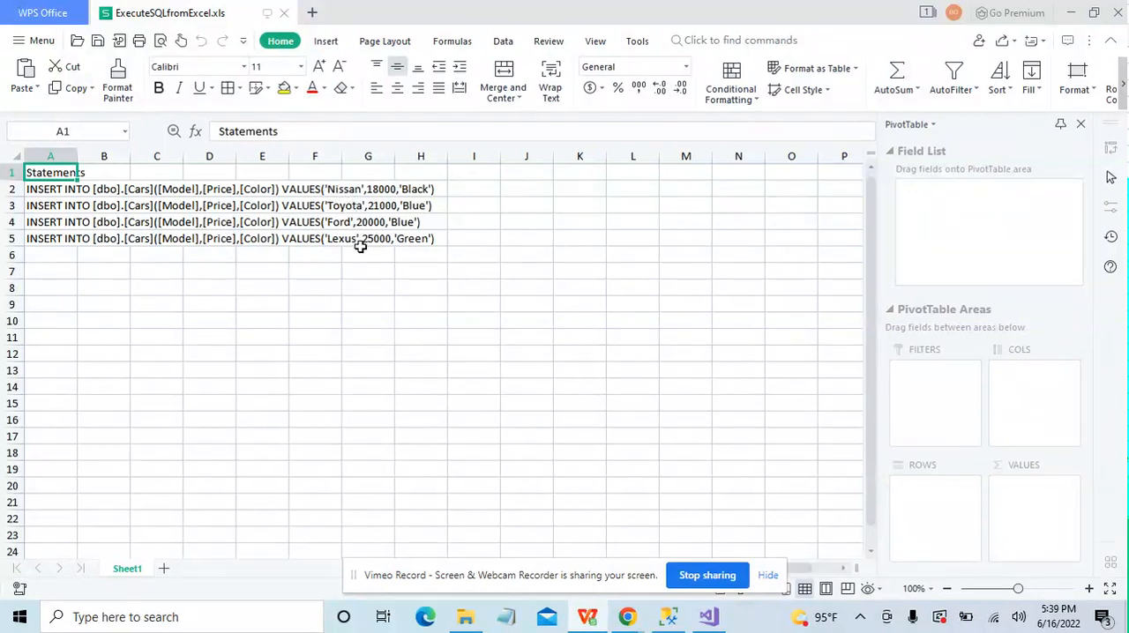
Step: Switch to Visual Studio and create a new Integration Services Project with the default name and location
left_click(709, 617)
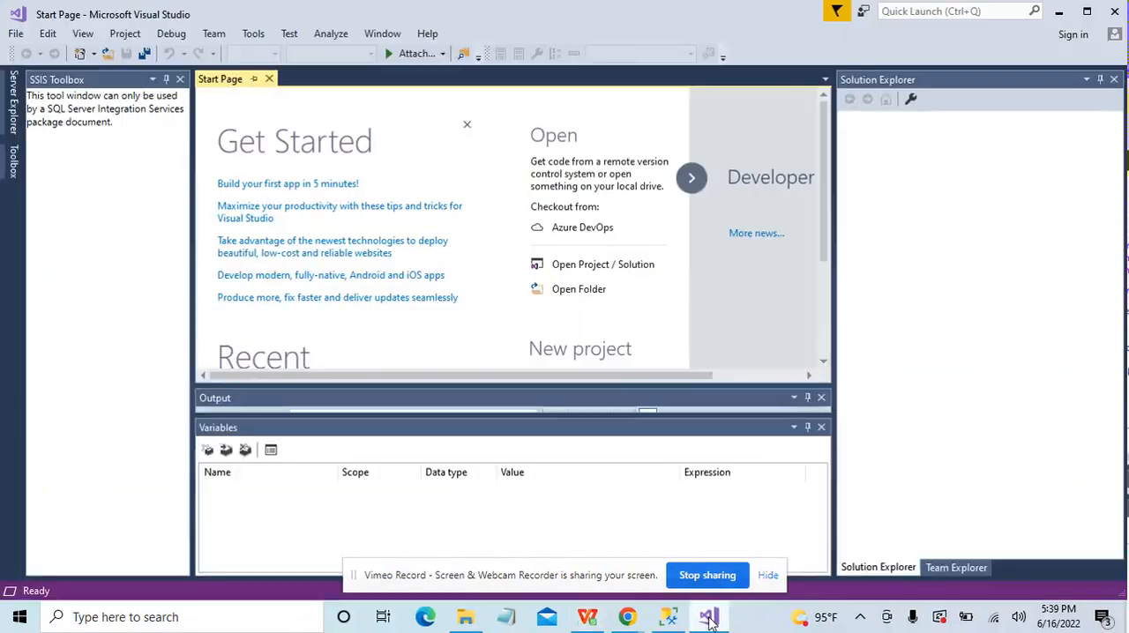
left_click(13, 35)
left_click(12, 35)
left_click(14, 35)
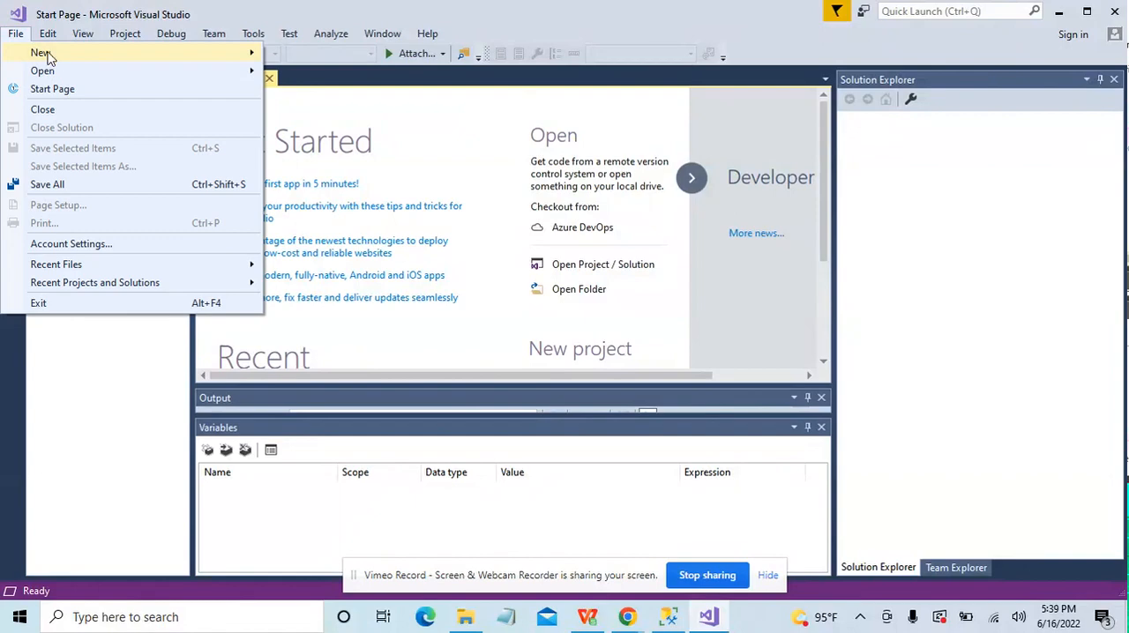
mouse_move(238, 58)
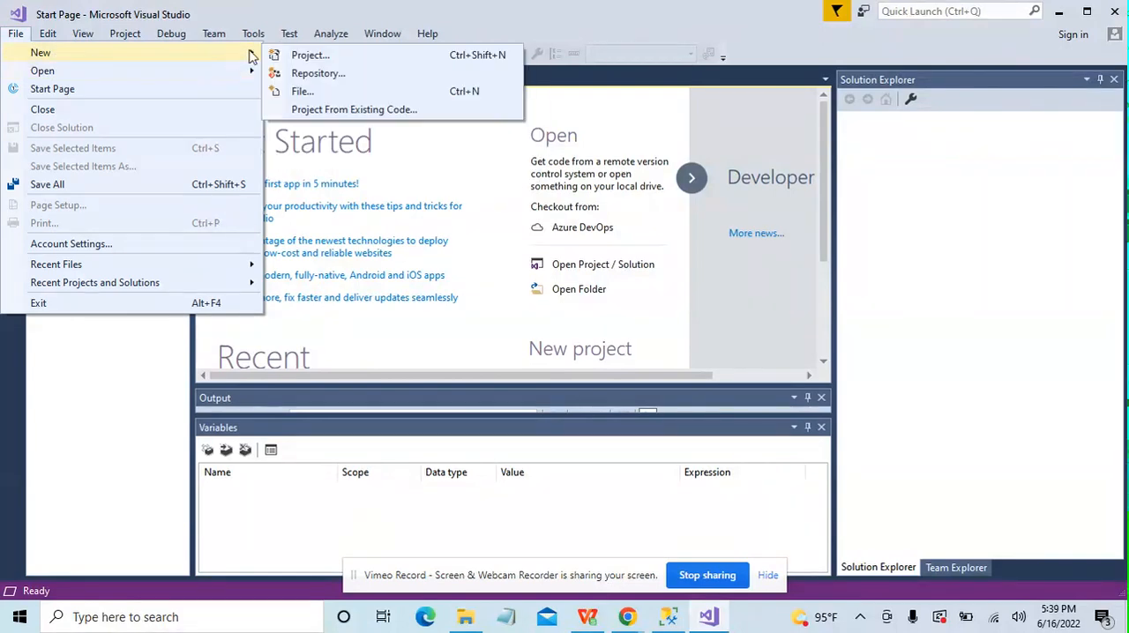
left_click(291, 55)
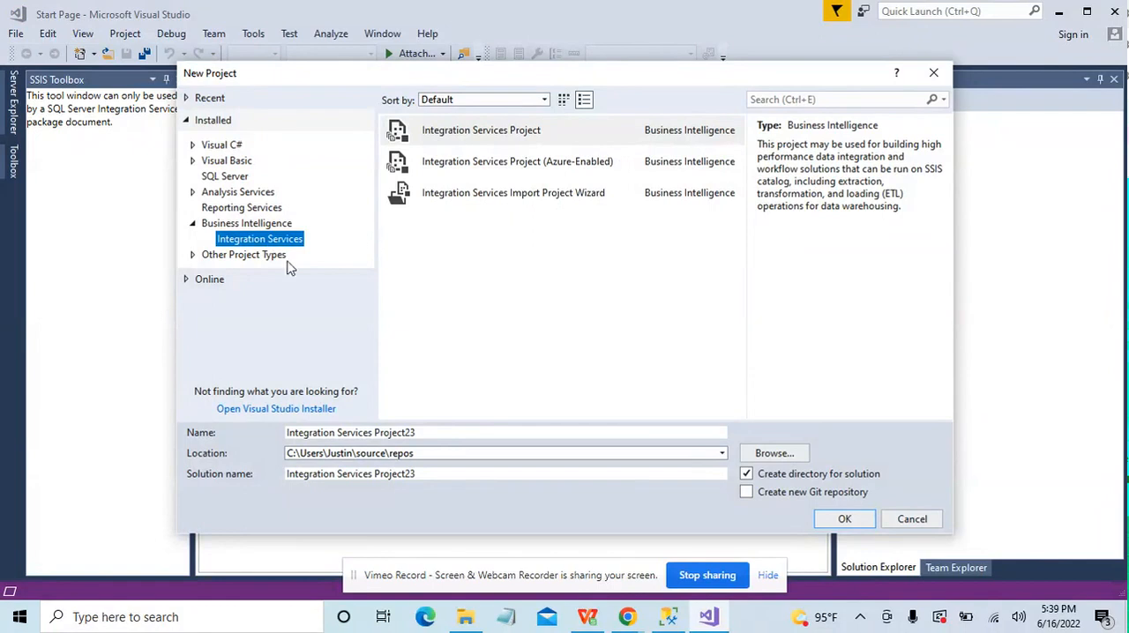
left_click(845, 518)
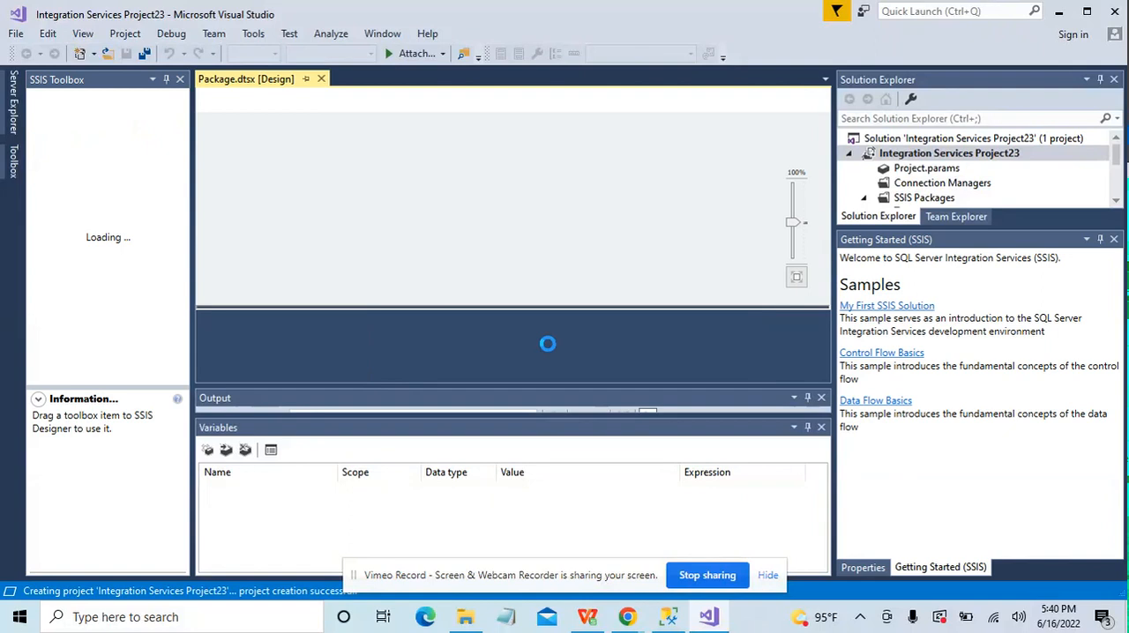
Step: Add a package-scoped variable named RecordSet to the SSIS package
left_click(821, 428)
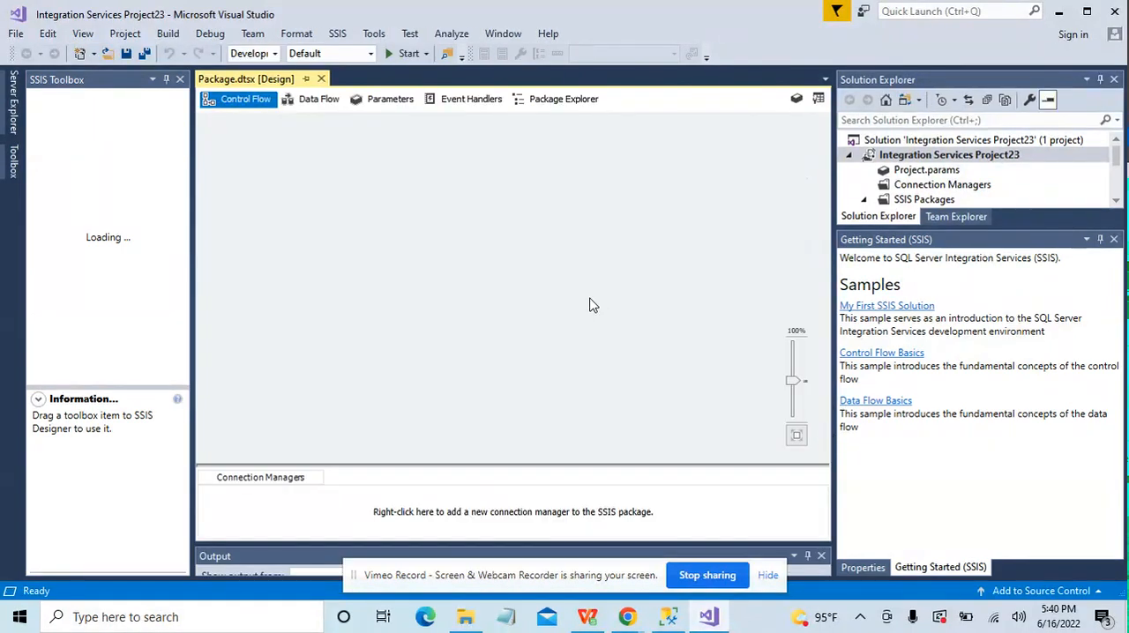
right_click(591, 305)
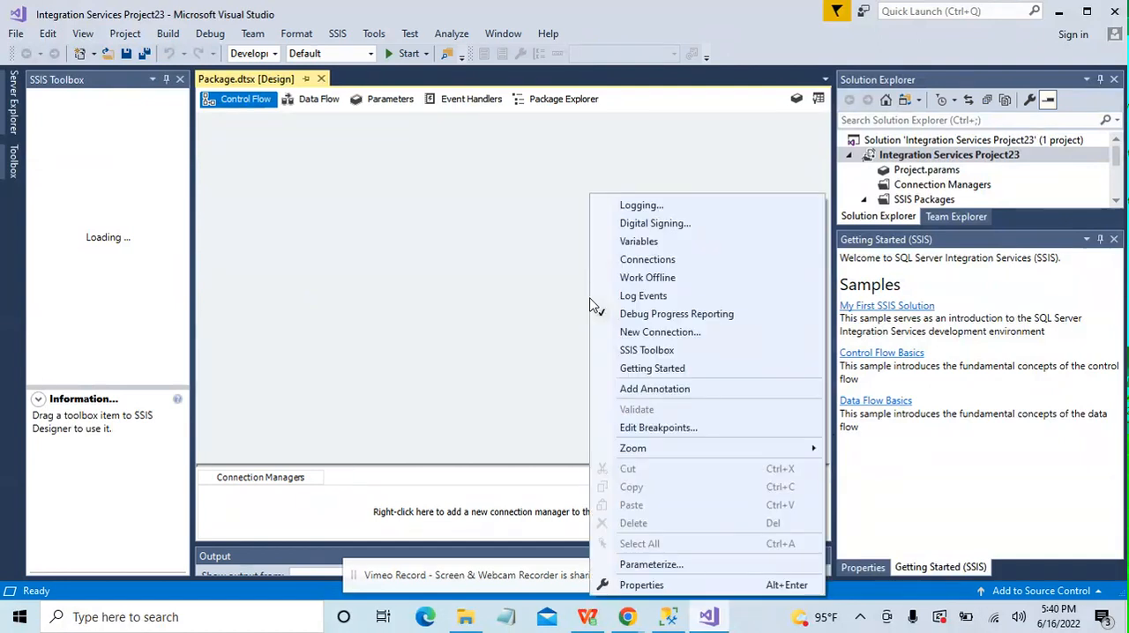
left_click(656, 242)
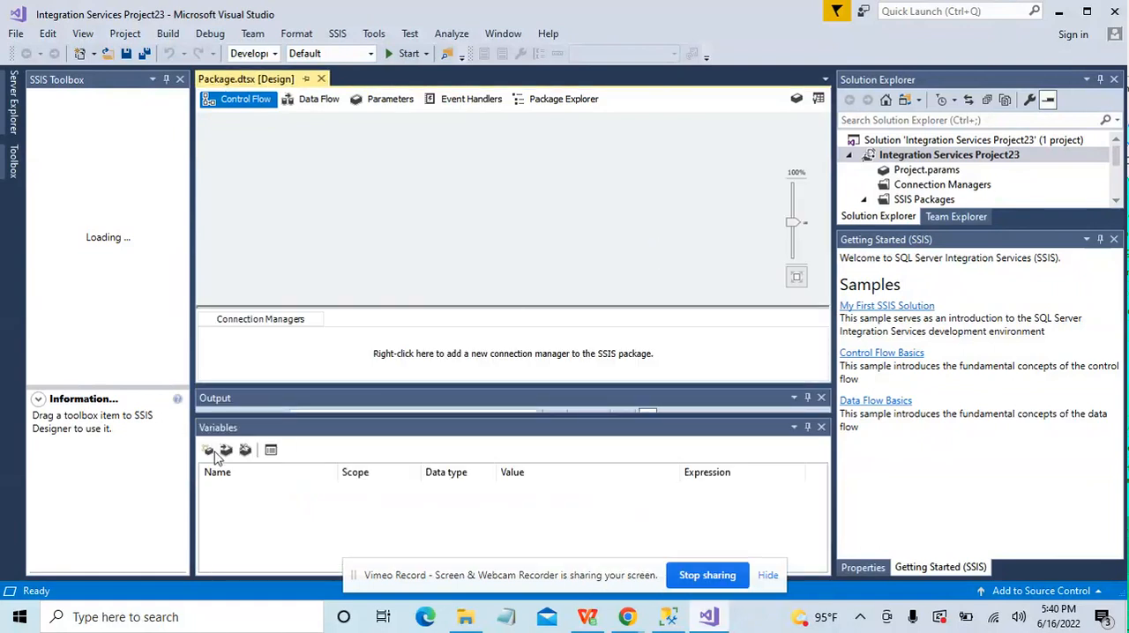
left_click(208, 450)
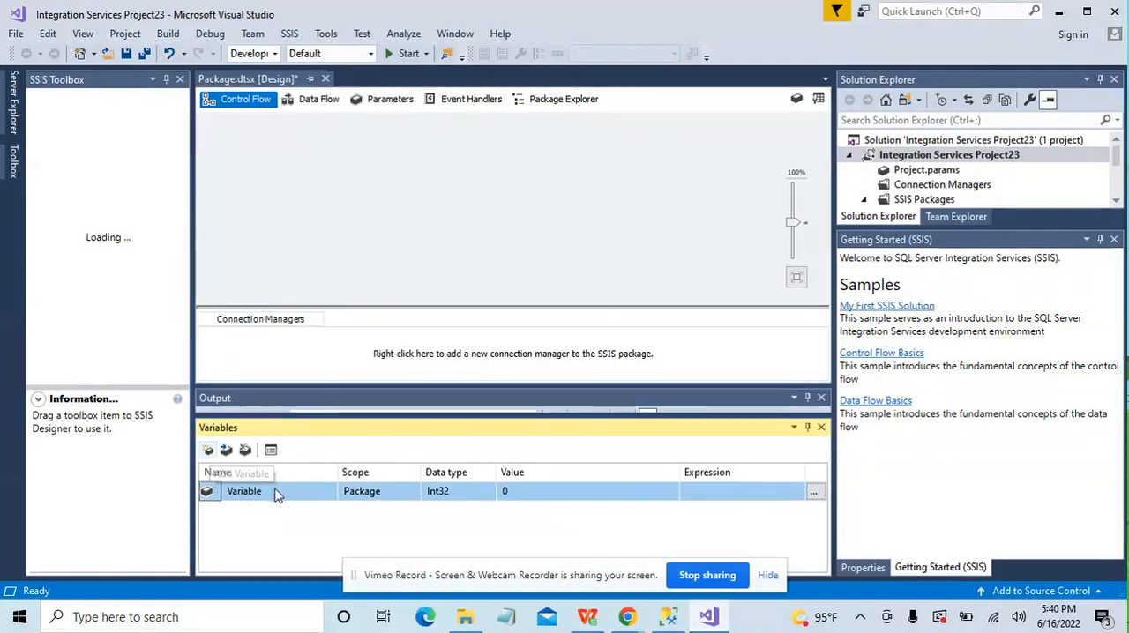
left_click(275, 491)
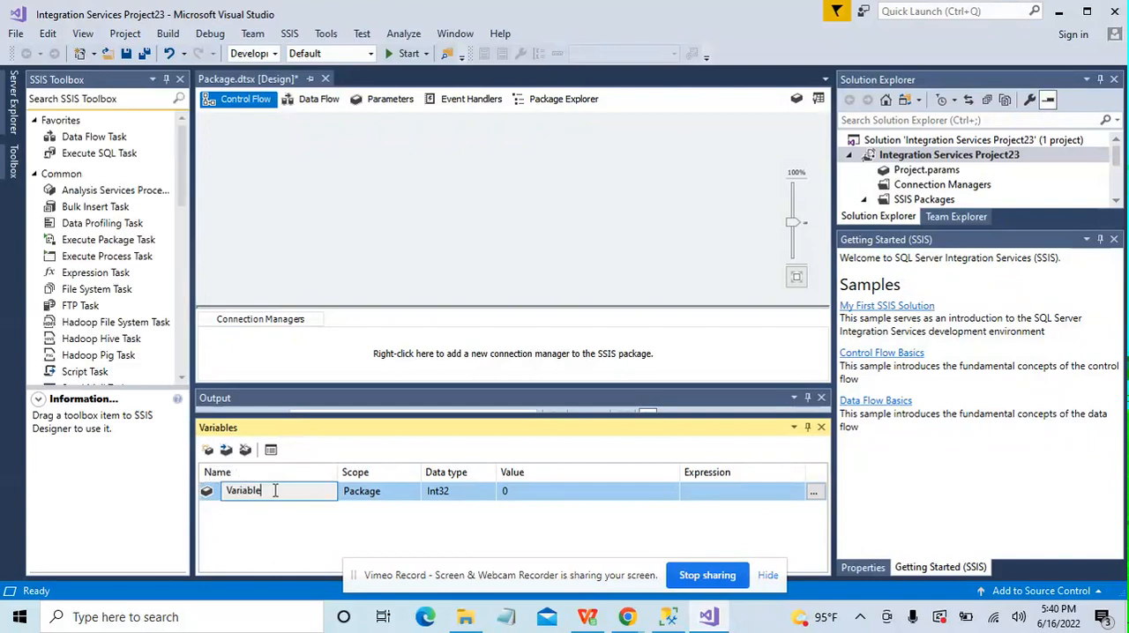
left_click_drag(275, 491, 222, 492)
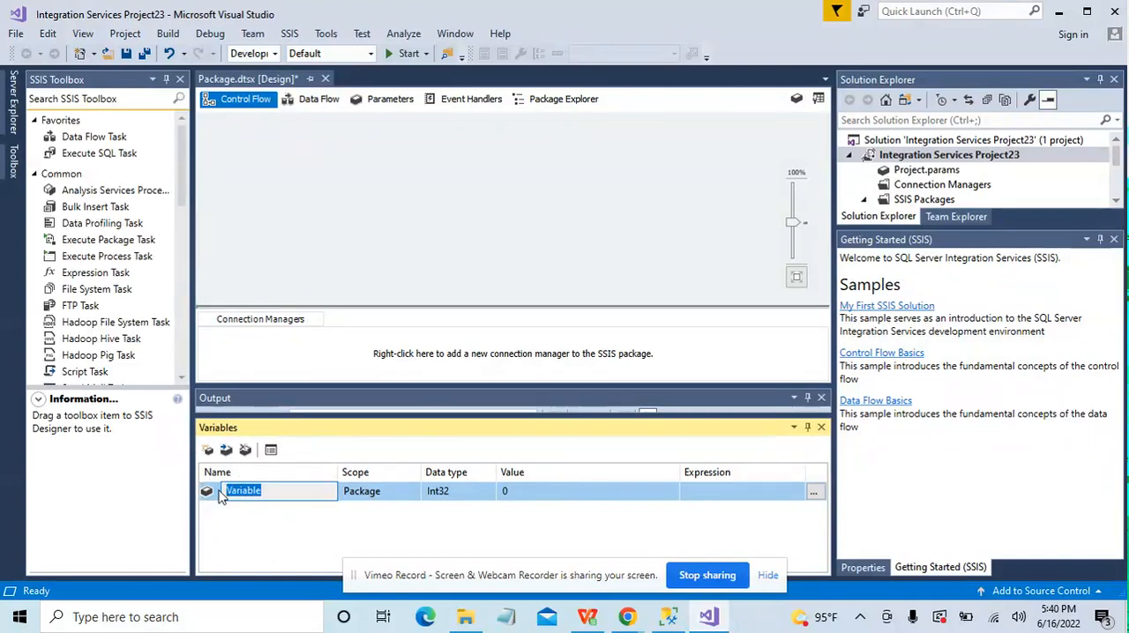
type("RecordS")
Step: Set the data type of the RecordSet variable to Object
left_click(467, 492)
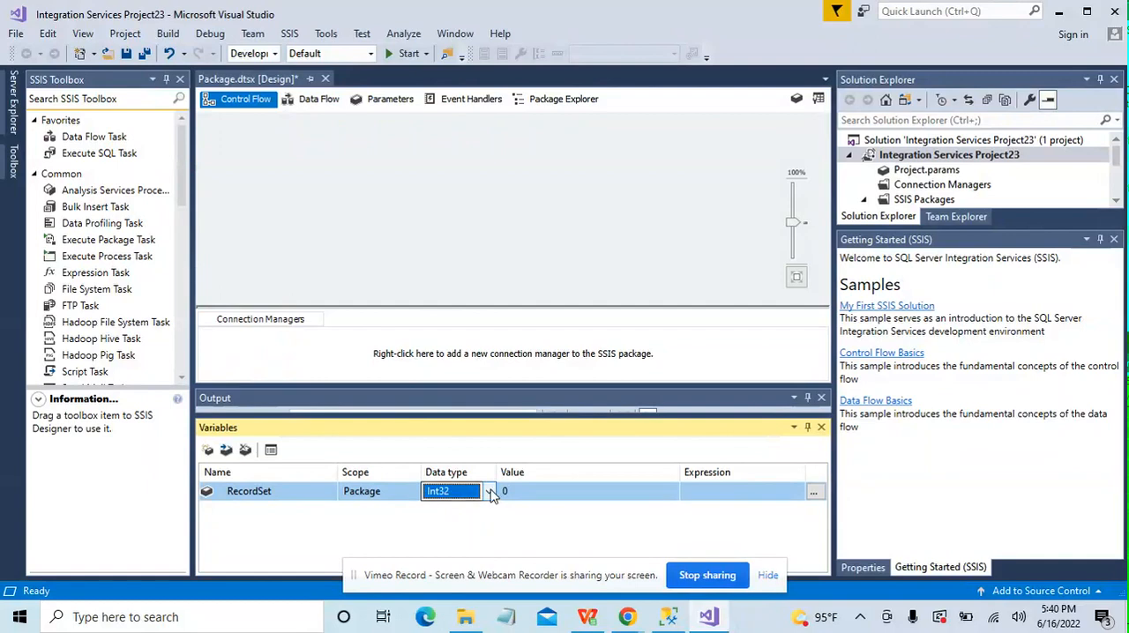
left_click(489, 492)
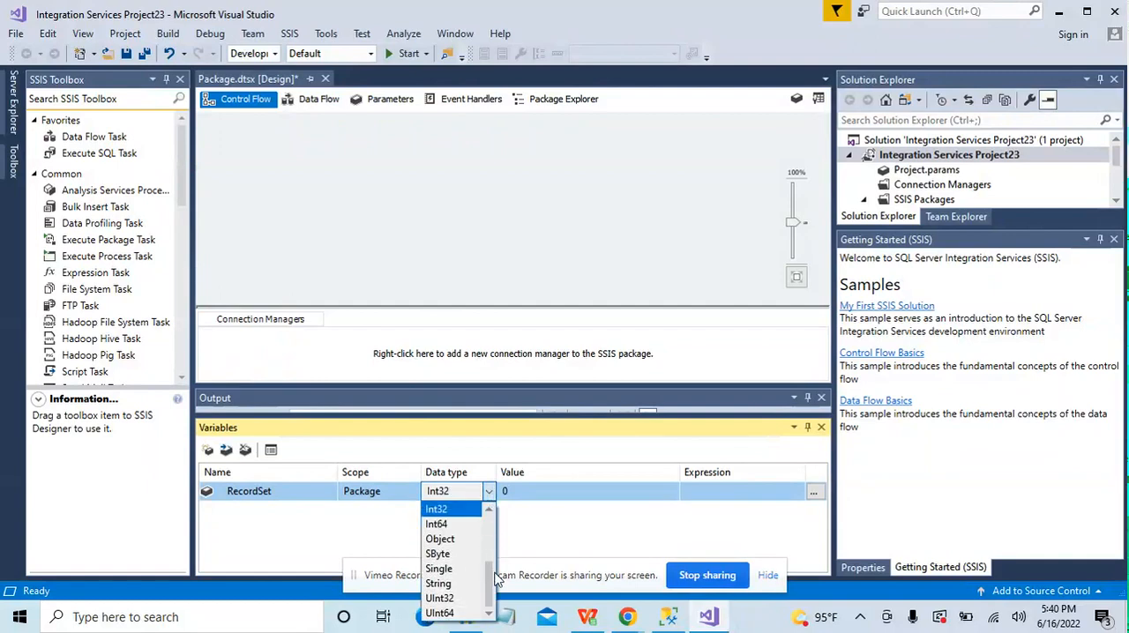
mouse_move(491, 575)
left_mouse_down()
mouse_move(491, 556)
mouse_move(490, 581)
left_mouse_up()
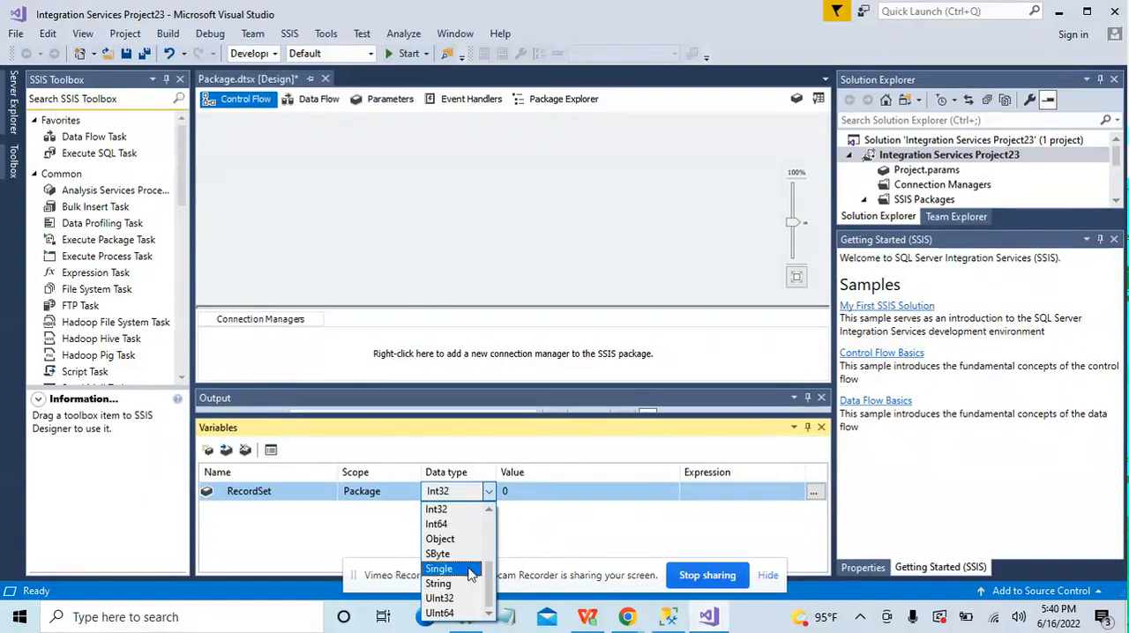
left_click(454, 540)
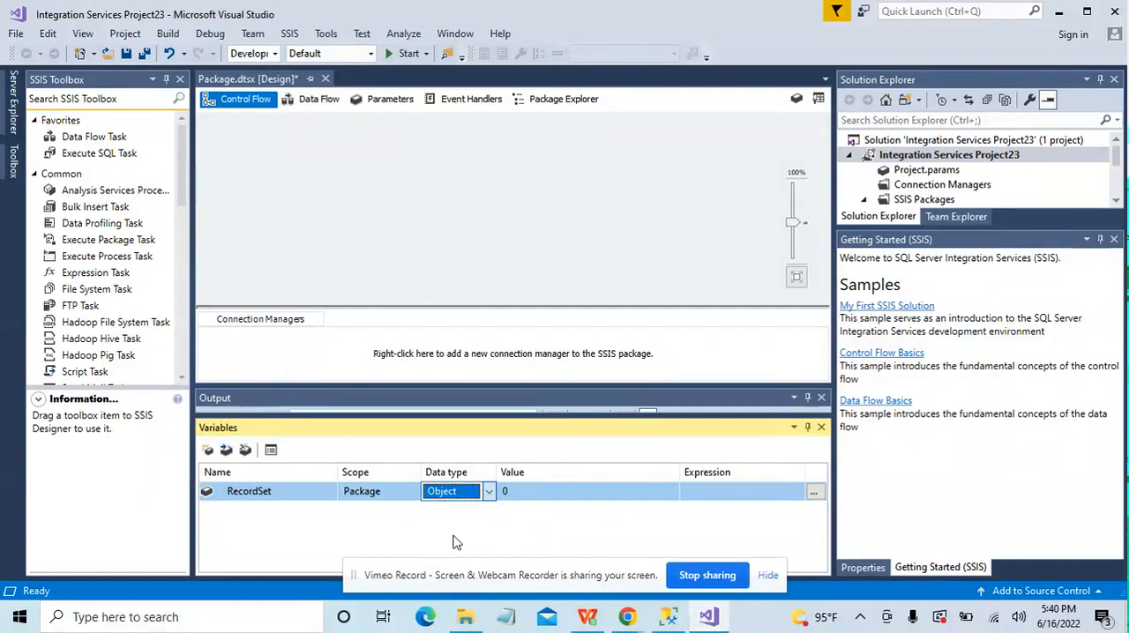
left_click(373, 221)
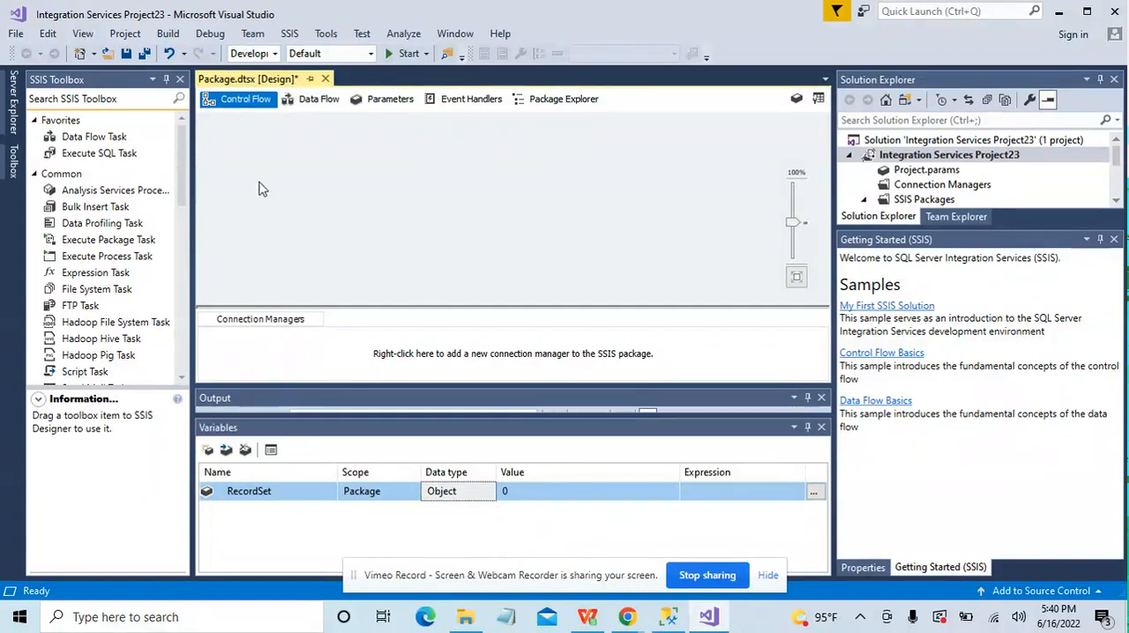
Step: Add a Data Flow Task to the control flow and open its data flow for editing
left_click(123, 140)
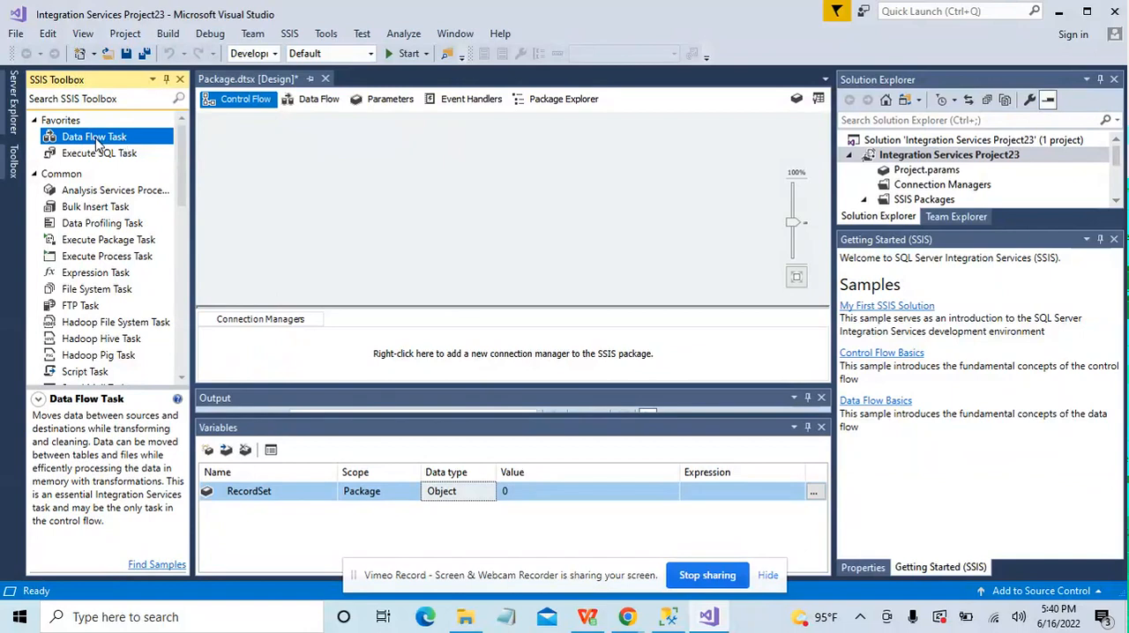
left_click_drag(97, 139, 213, 199)
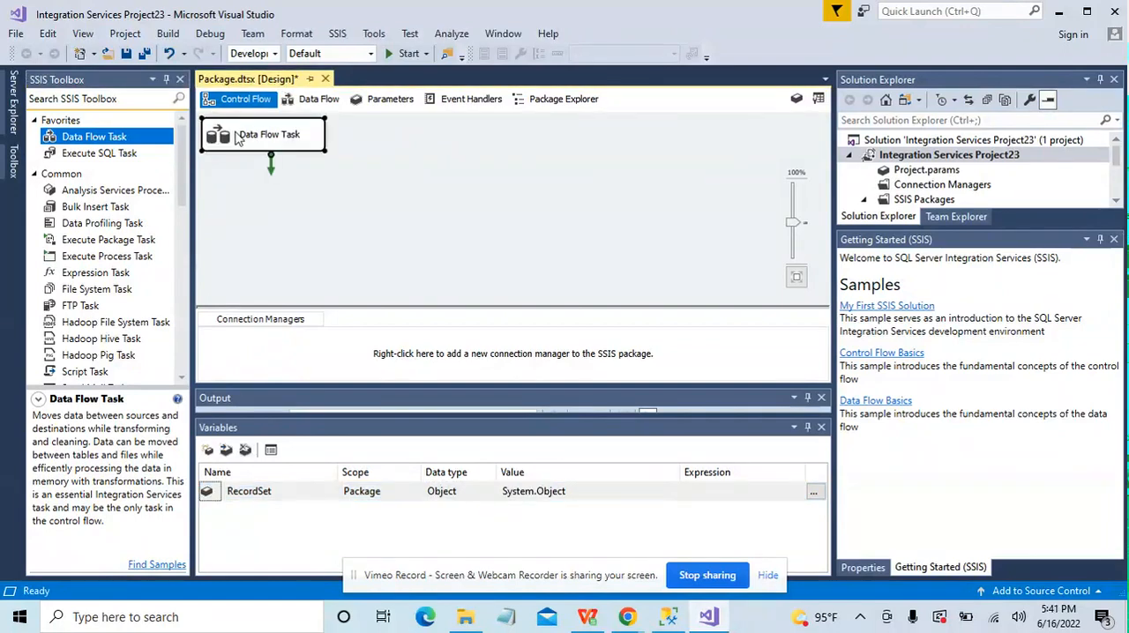
double_click(236, 136)
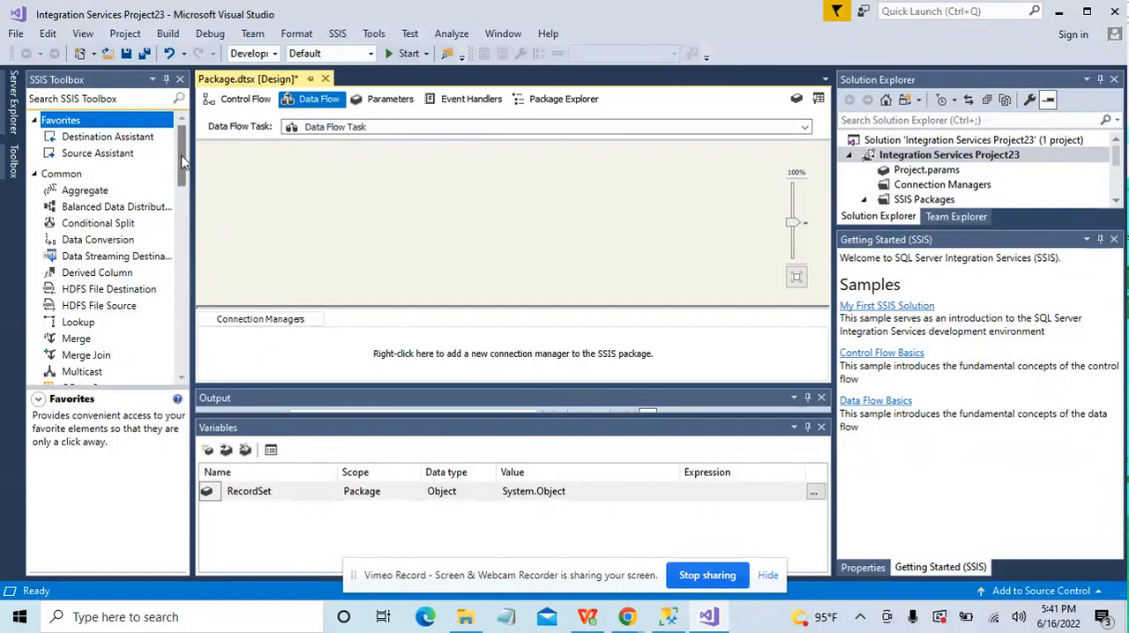
Step: Add an Excel Source component to the Data Flow Task's design surface
left_click_drag(182, 161, 181, 342)
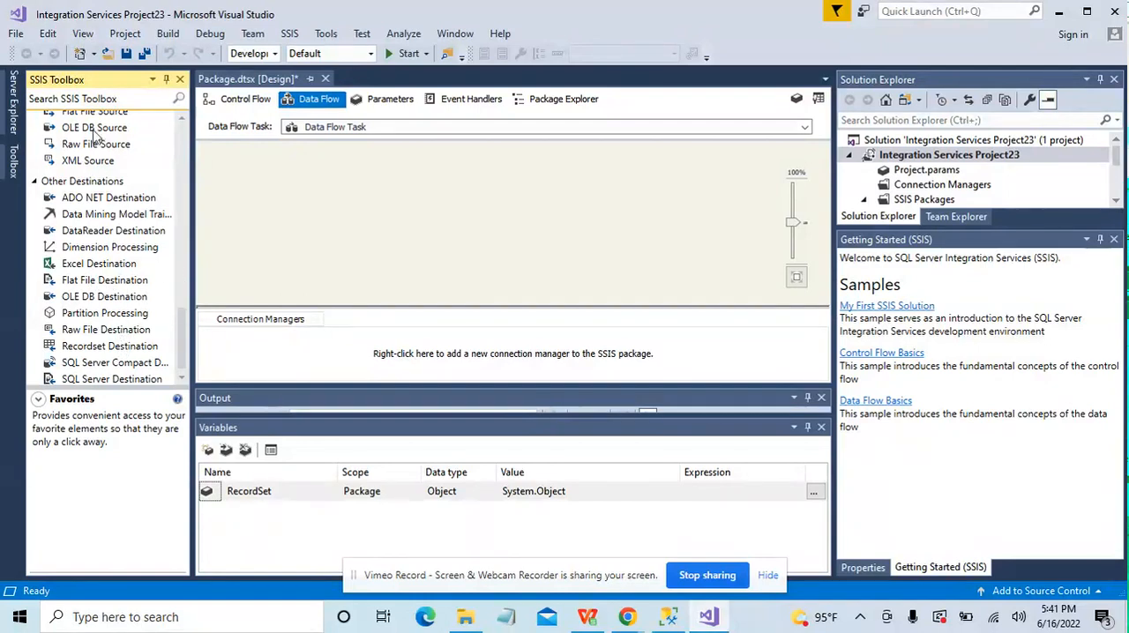
scroll(186, 328, "up", 1)
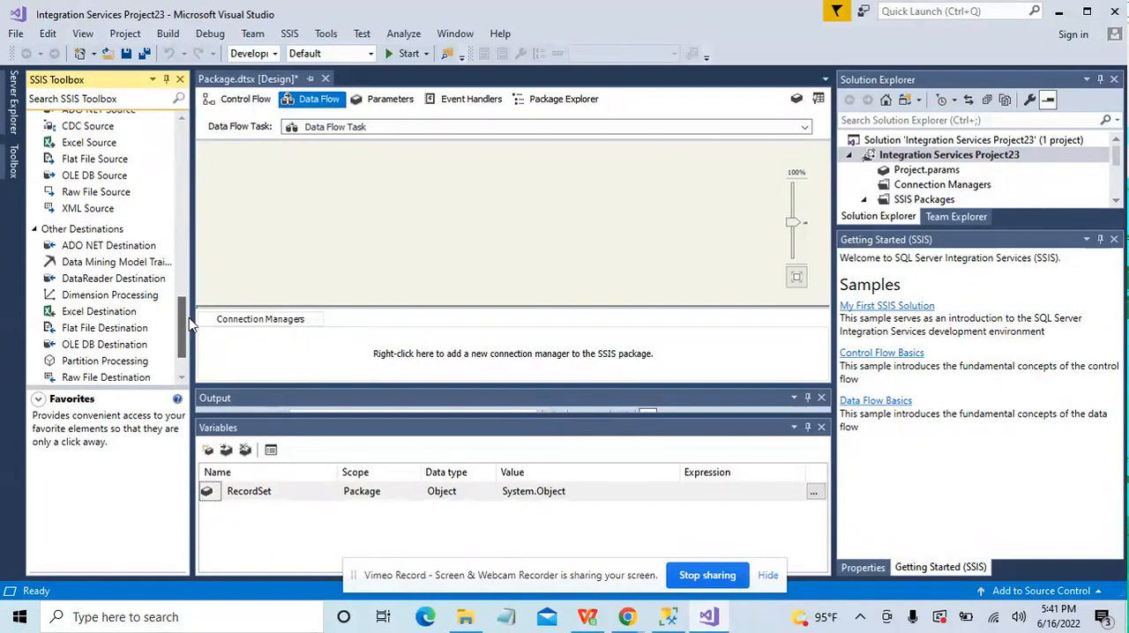
left_click(98, 144)
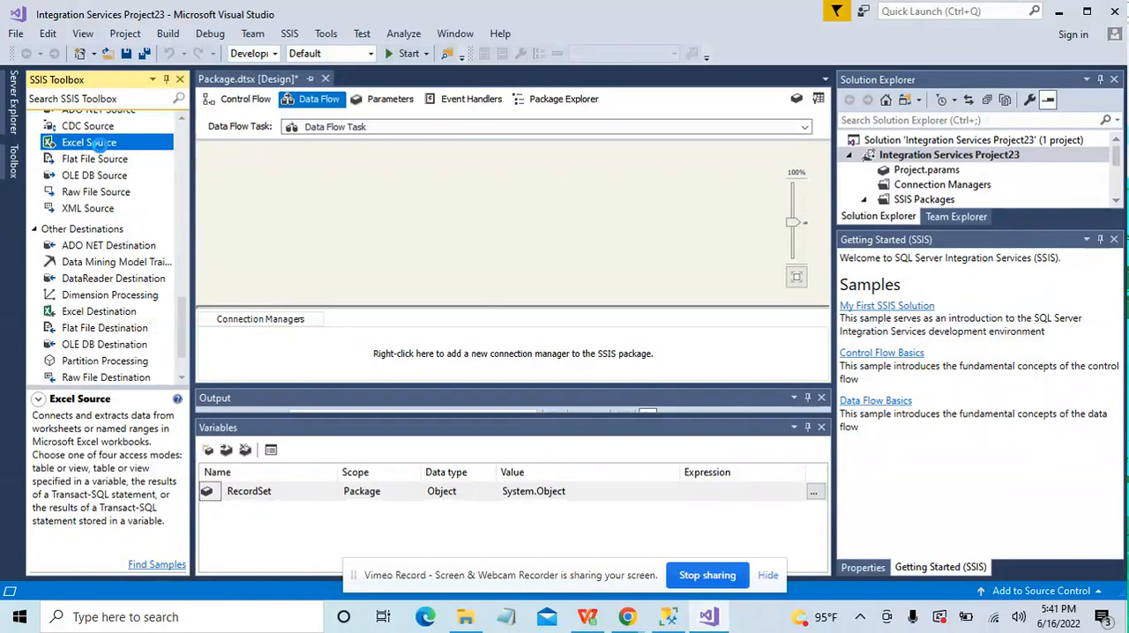
left_click_drag(97, 146, 223, 168)
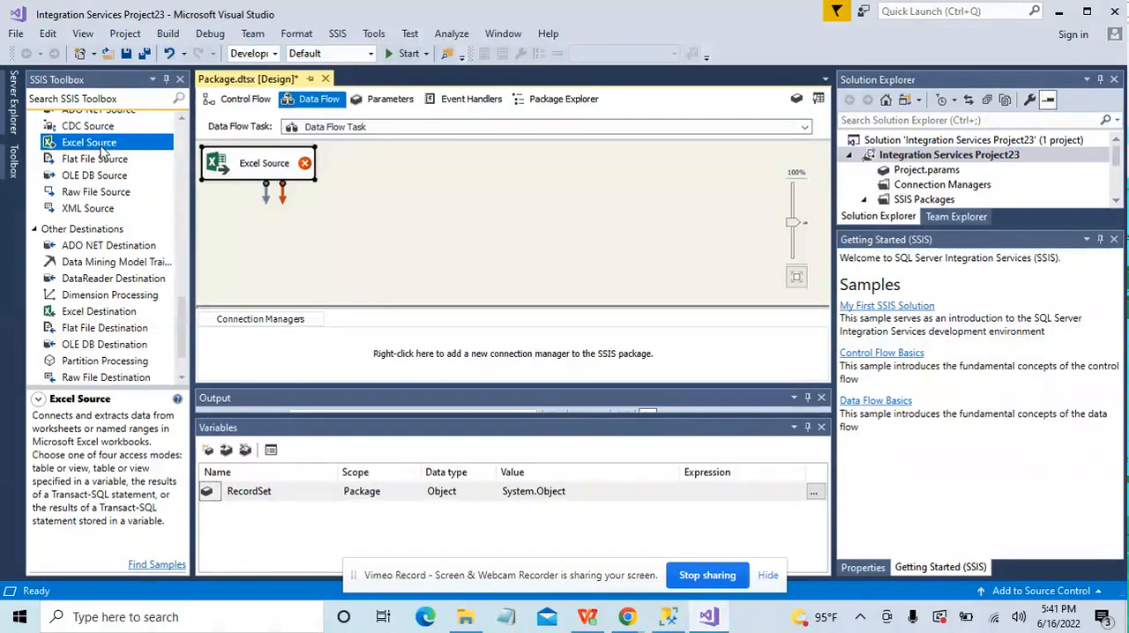
Step: Create a new Excel connection manager for the Excel Source that points to the ExecuteSQLfromExcel workbook
double_click(224, 166)
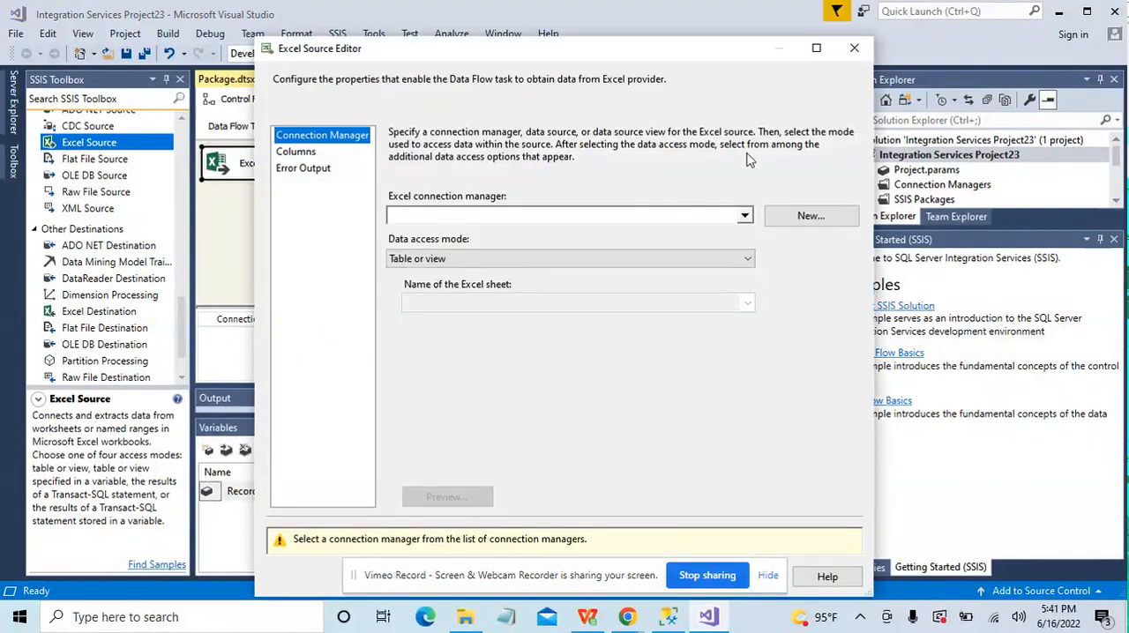
left_click(810, 217)
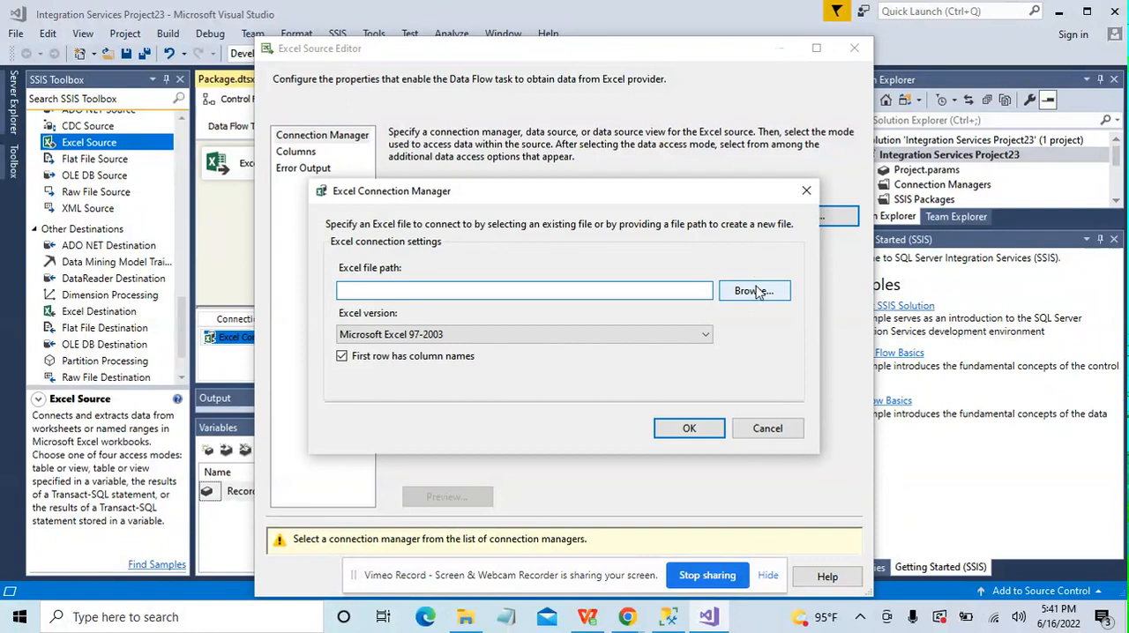
left_click(752, 291)
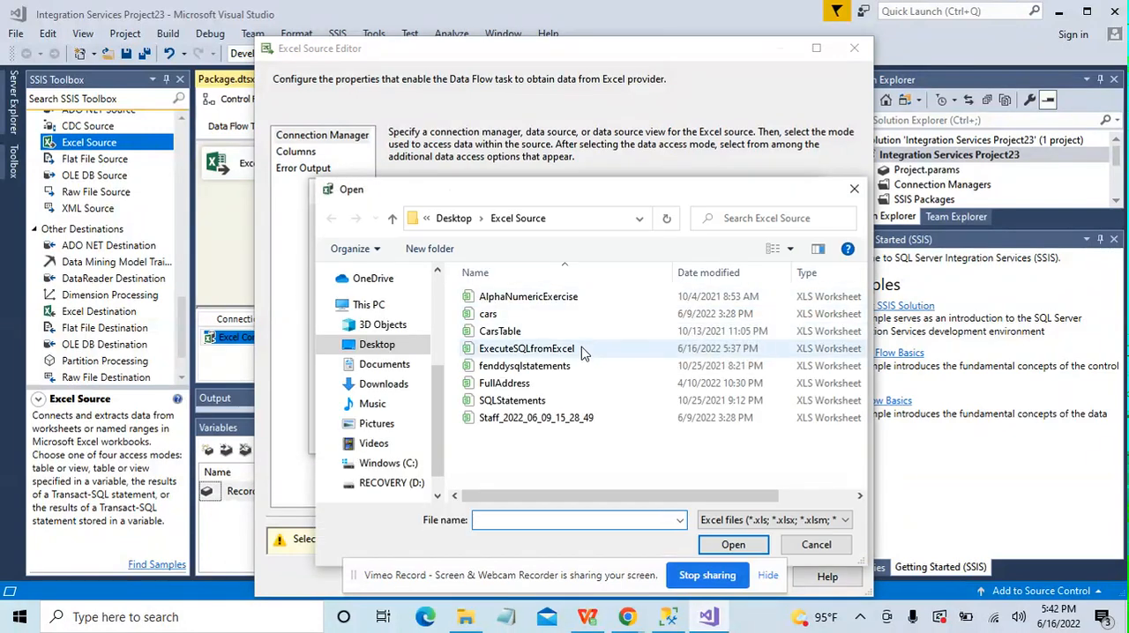
double_click(580, 352)
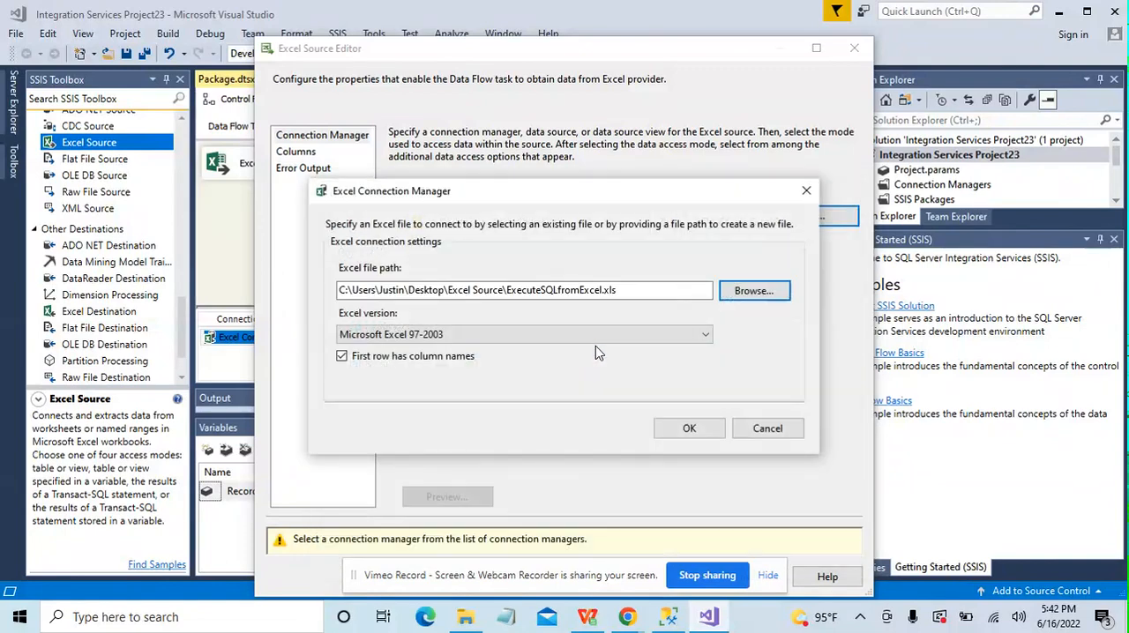
left_click(686, 428)
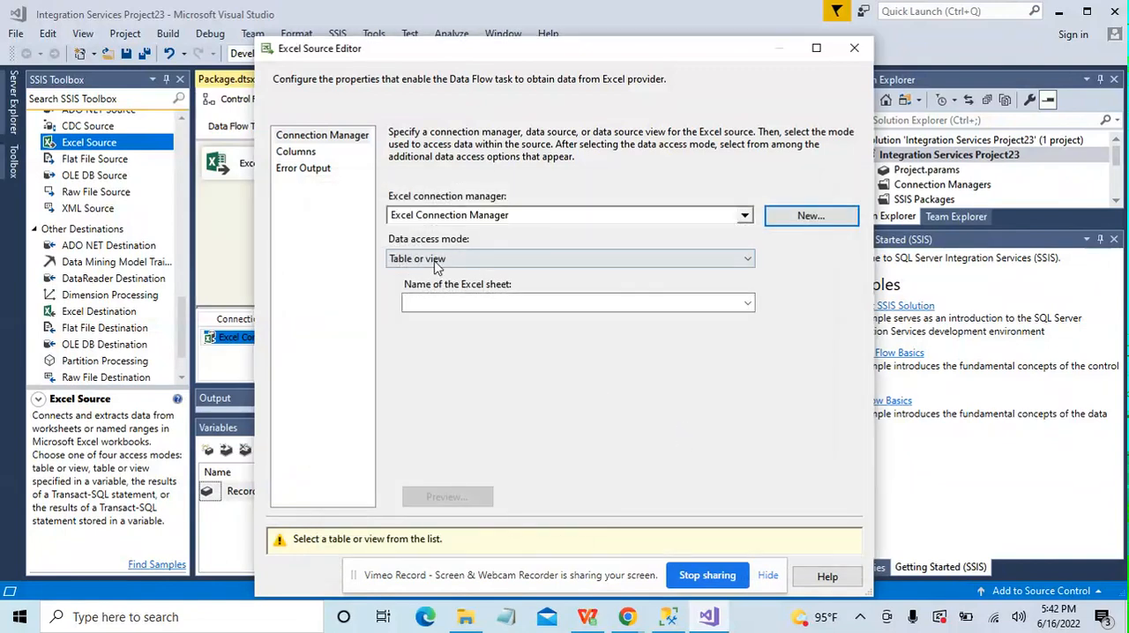
Step: Set the Excel Source to read Sheet1$ and accept the Statements column as its output
left_click(747, 303)
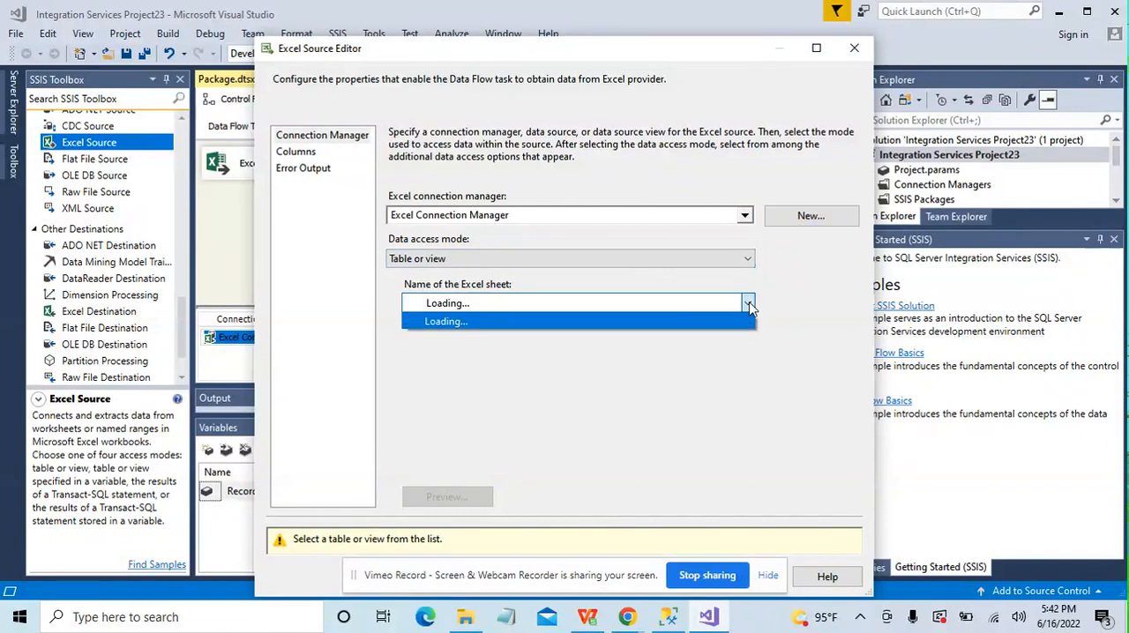
left_click(668, 323)
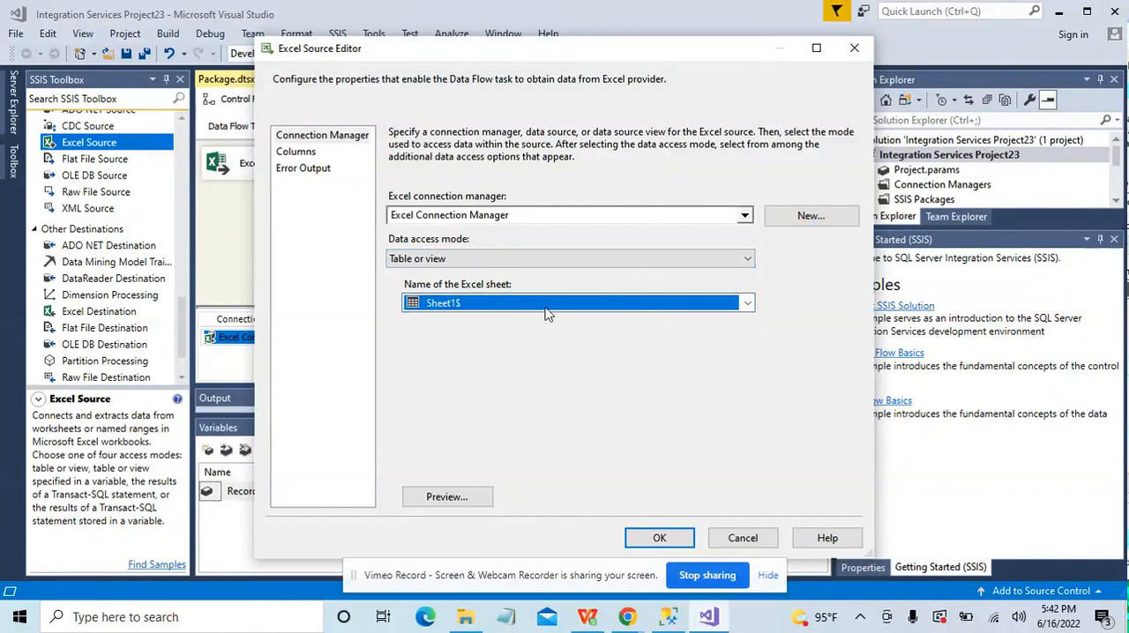
left_click(295, 151)
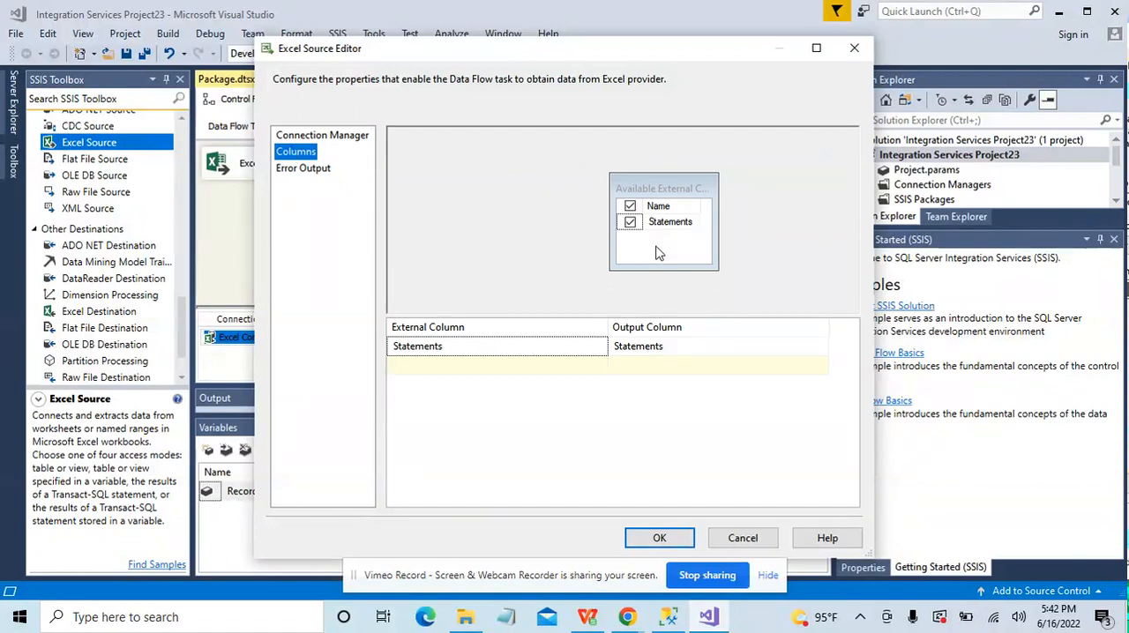
left_click(660, 538)
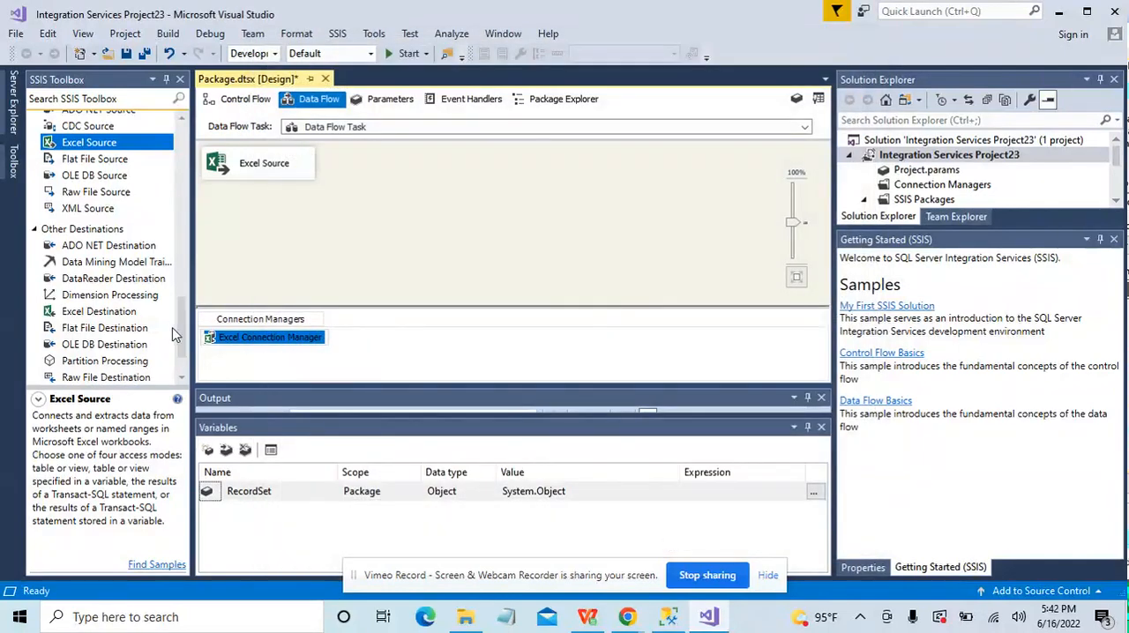
Step: Add a Recordset Destination below the Excel Source and connect the source's regular data output to it
left_click_drag(180, 337, 180, 349)
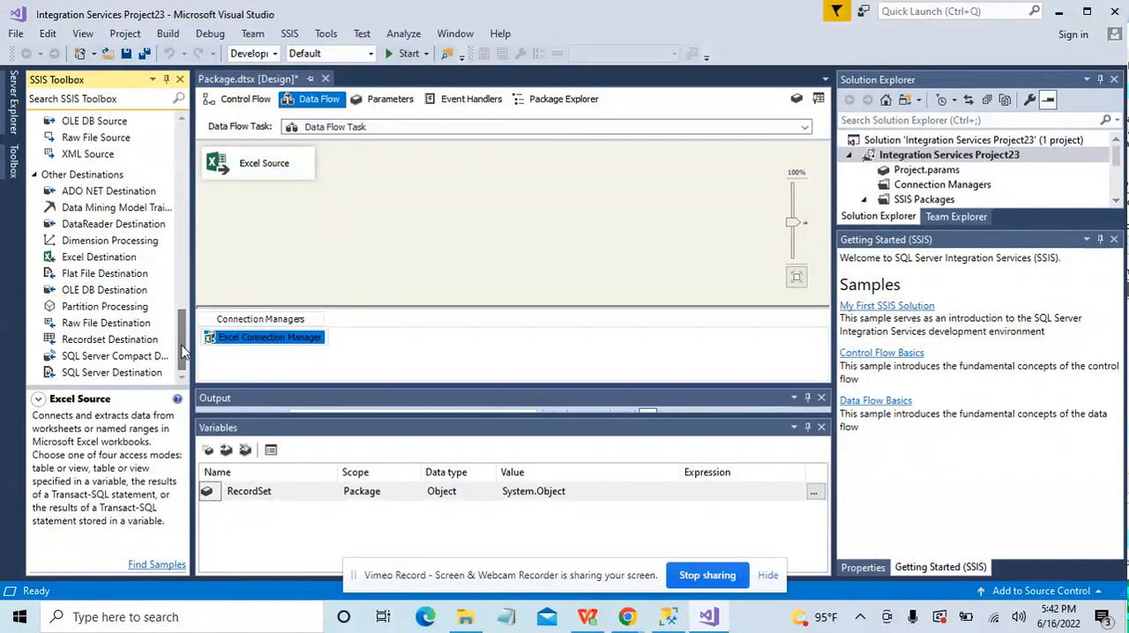
double_click(107, 340)
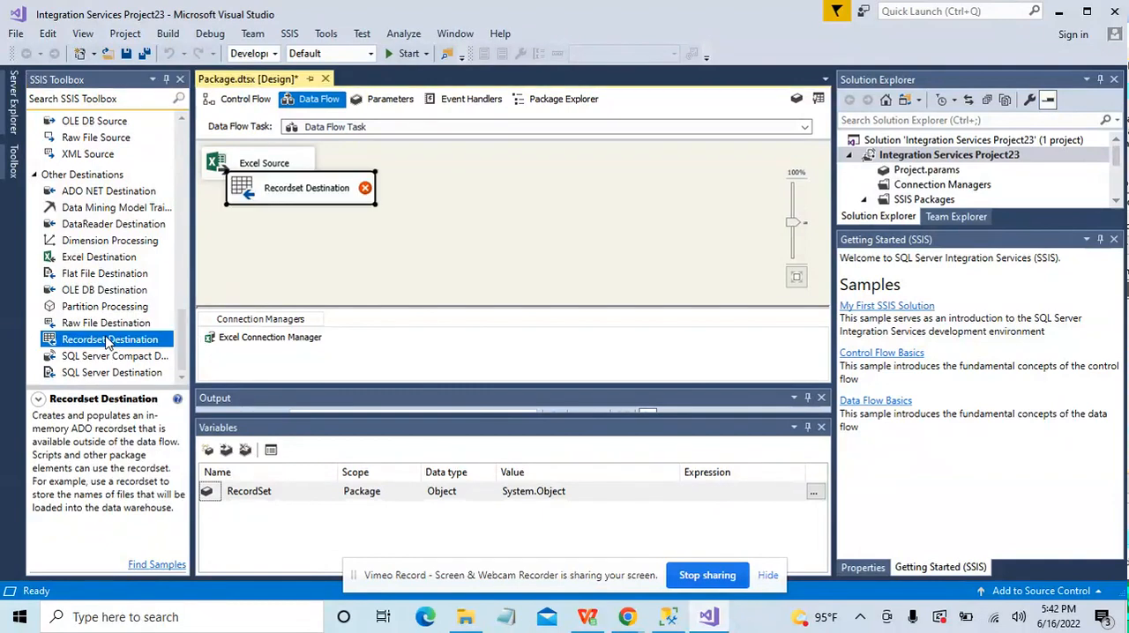
left_click_drag(303, 198, 325, 231)
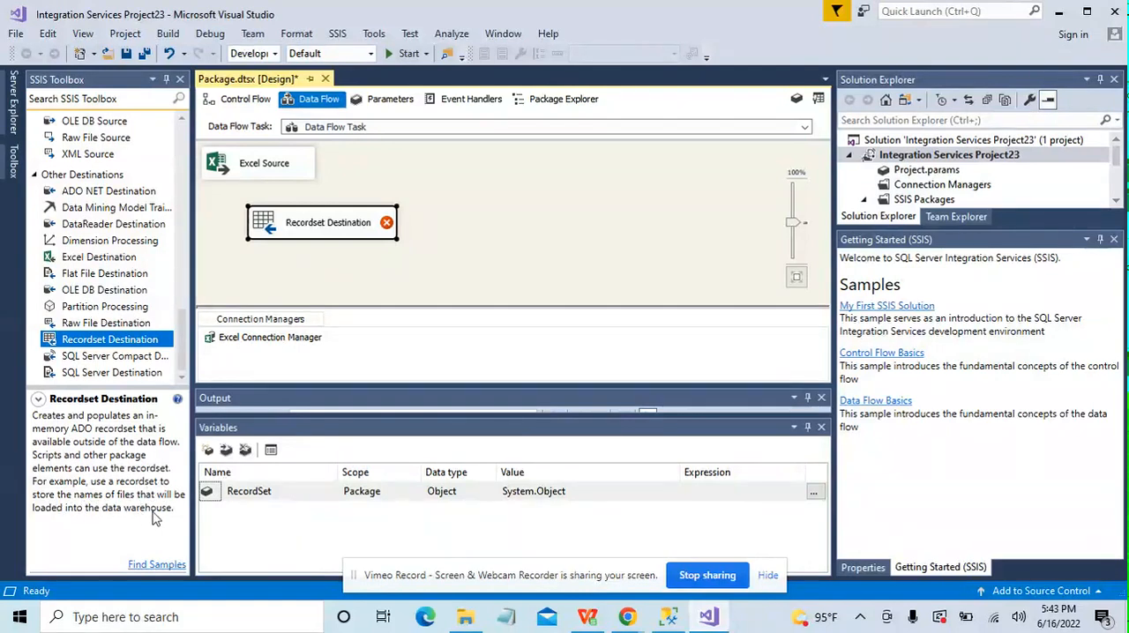
left_click(273, 165)
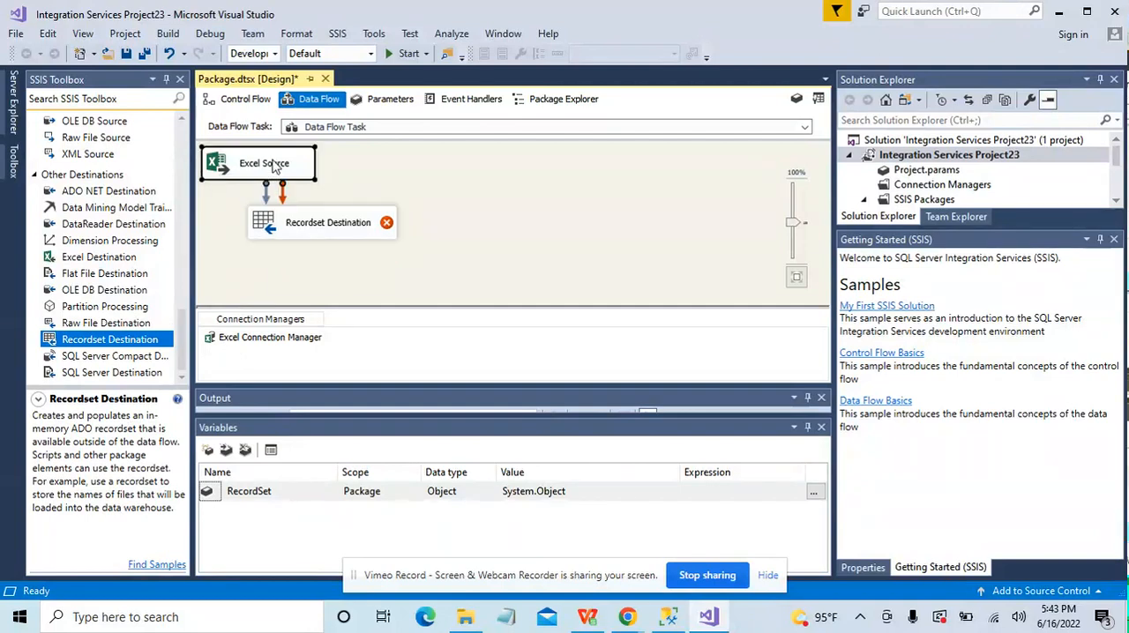
left_click_drag(269, 200, 272, 233)
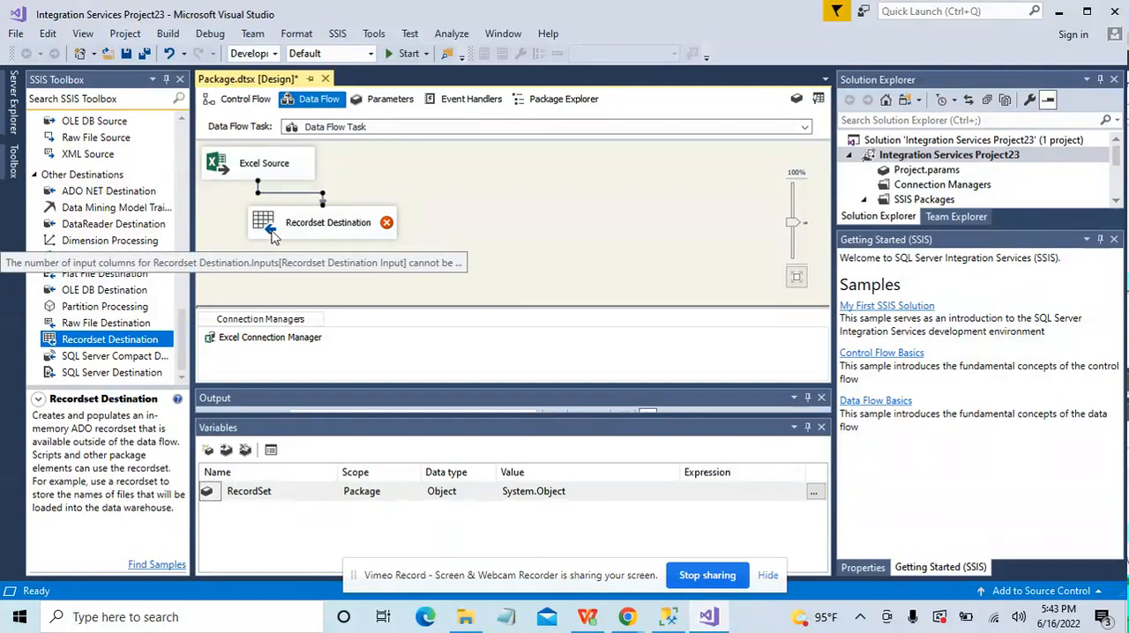
Step: Open the Recordset Destination's advanced editor and include Statements as an input column
left_click(272, 234)
double_click(274, 231)
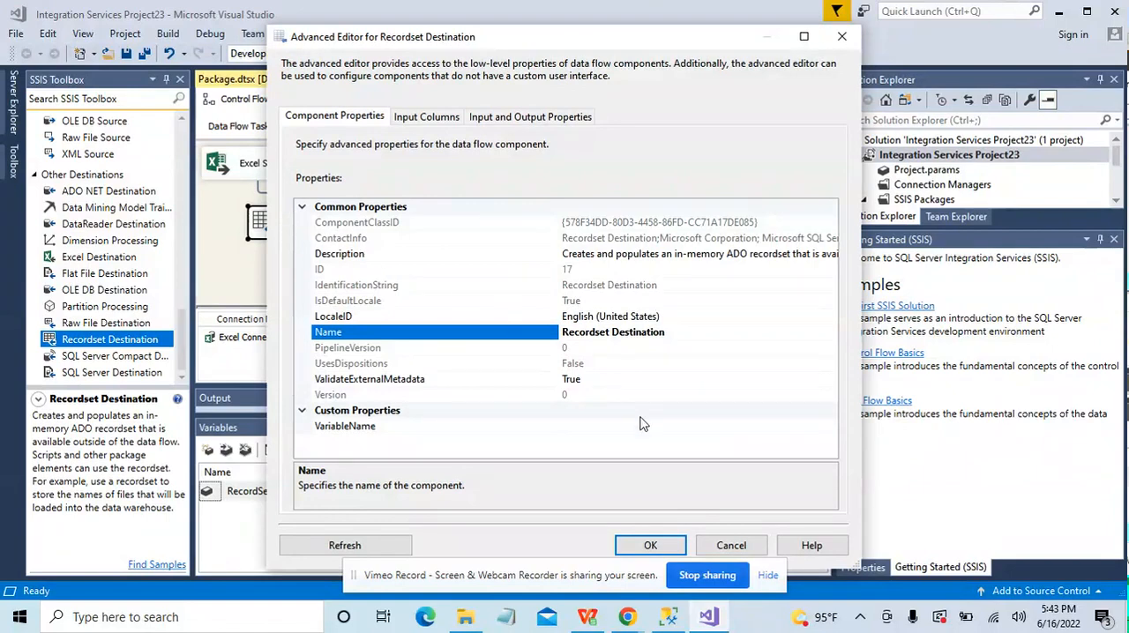
left_click(427, 117)
left_click(574, 202)
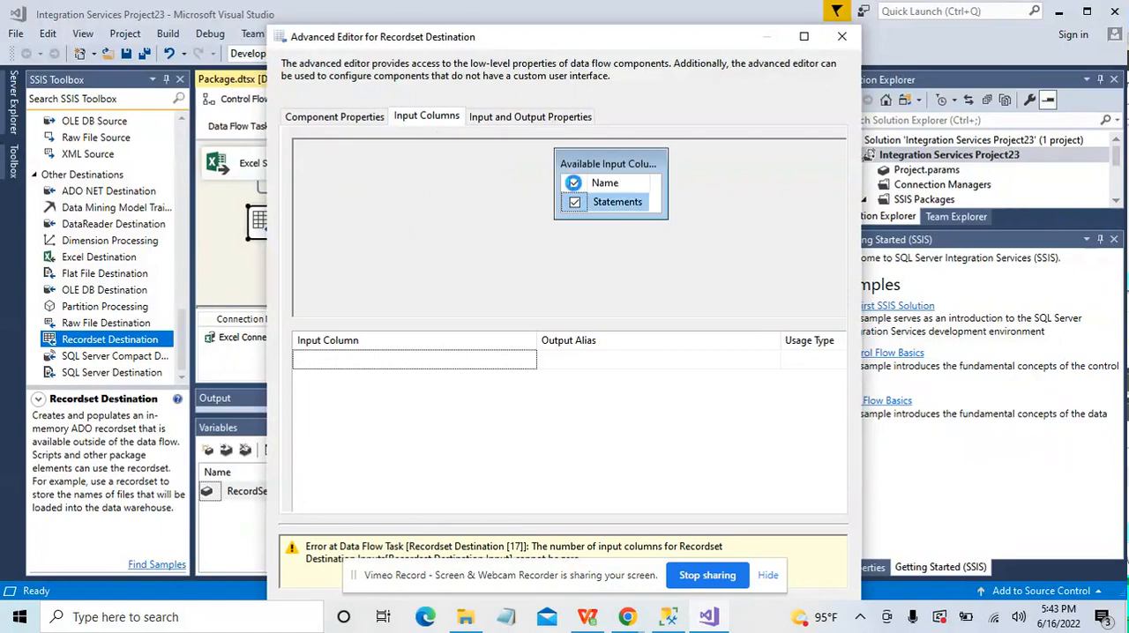
Step: Set the Recordset Destination's VariableName property to User::RecordSet and save its configuration
left_click(362, 124)
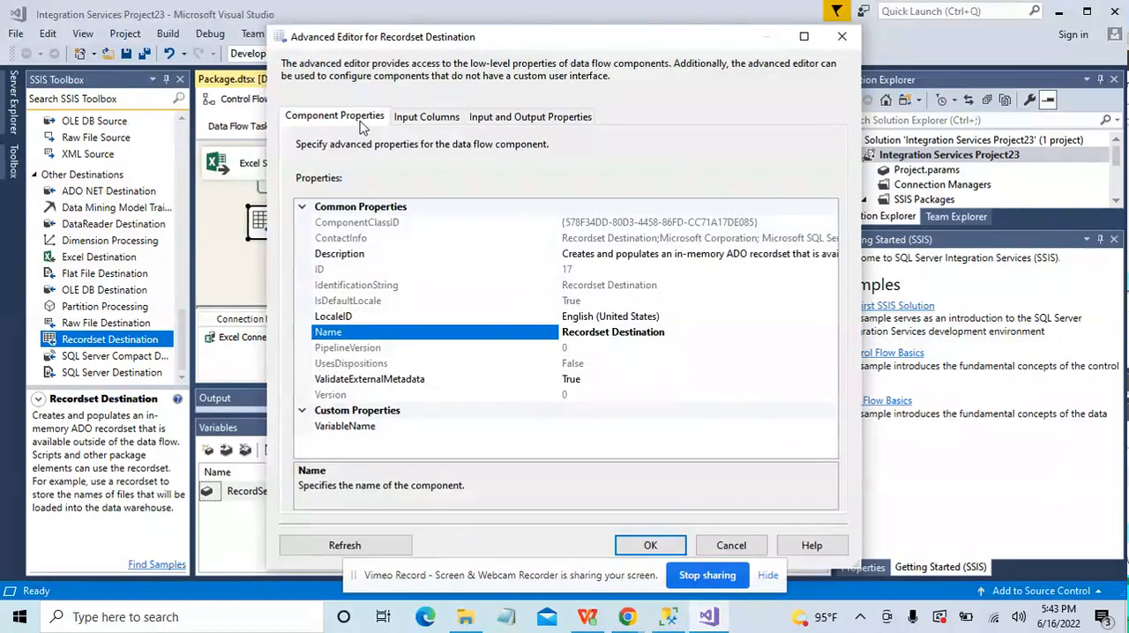
left_click(689, 427)
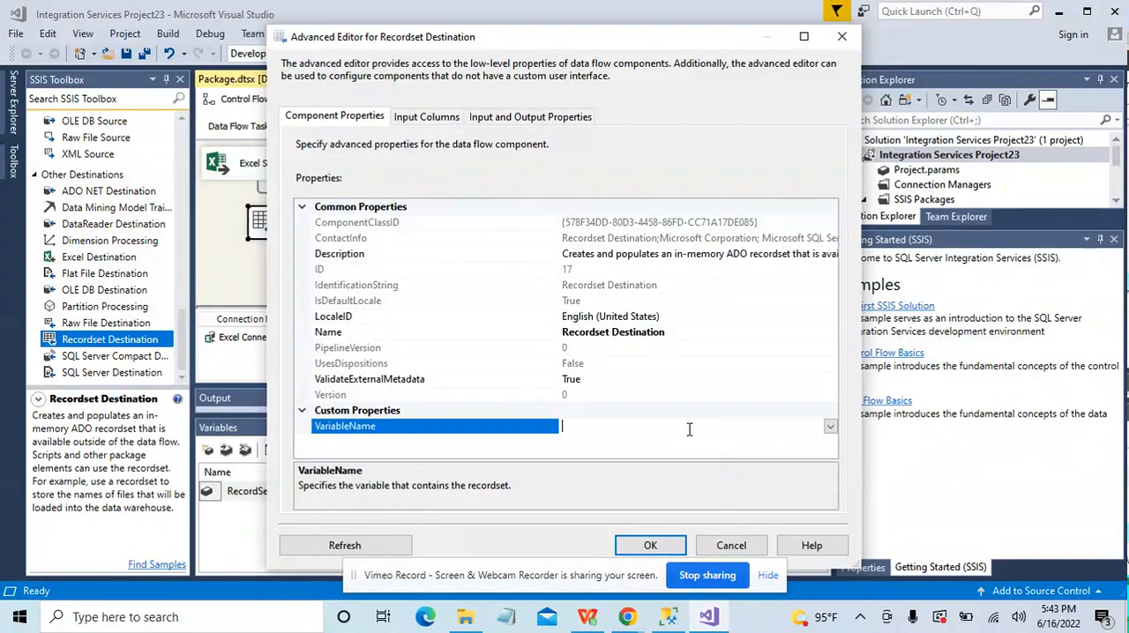
left_click(829, 428)
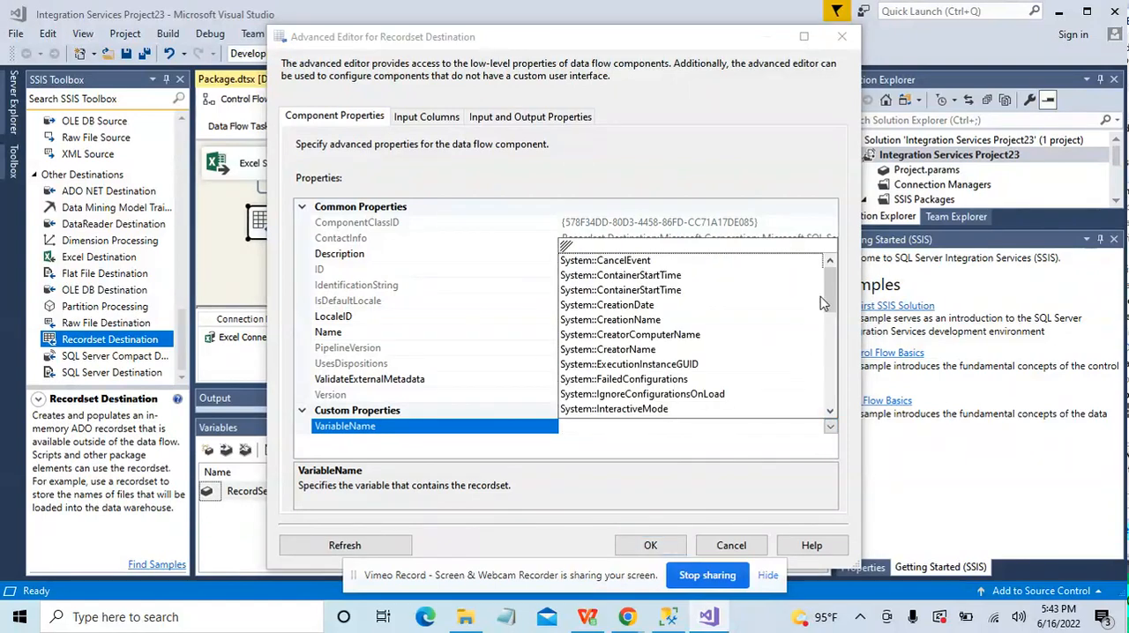
left_click_drag(829, 290, 840, 385)
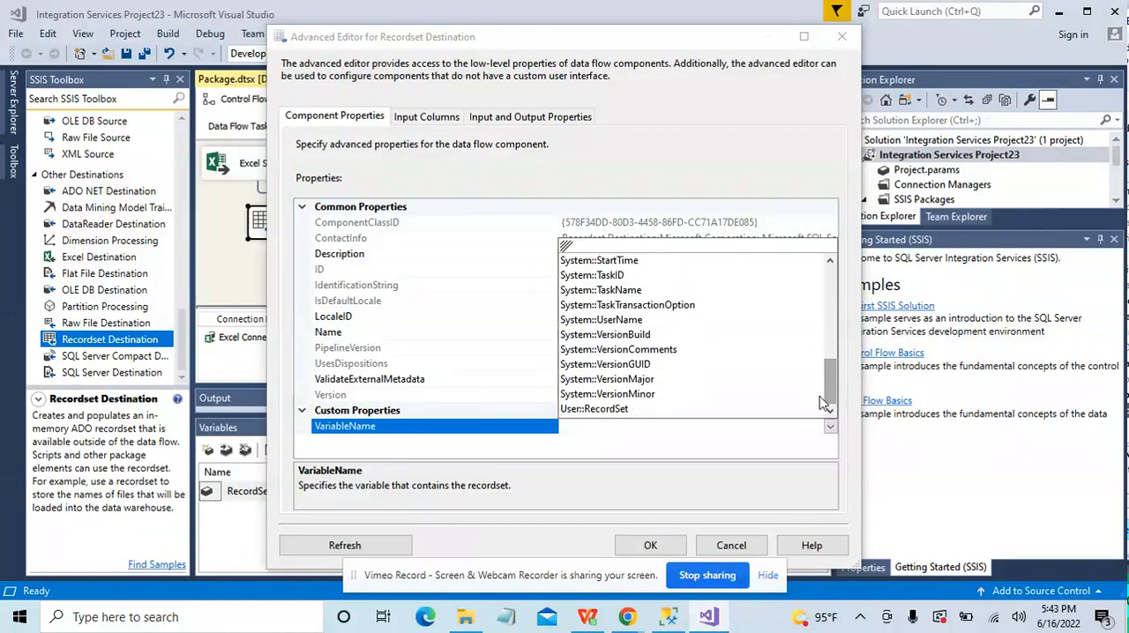
left_click(645, 410)
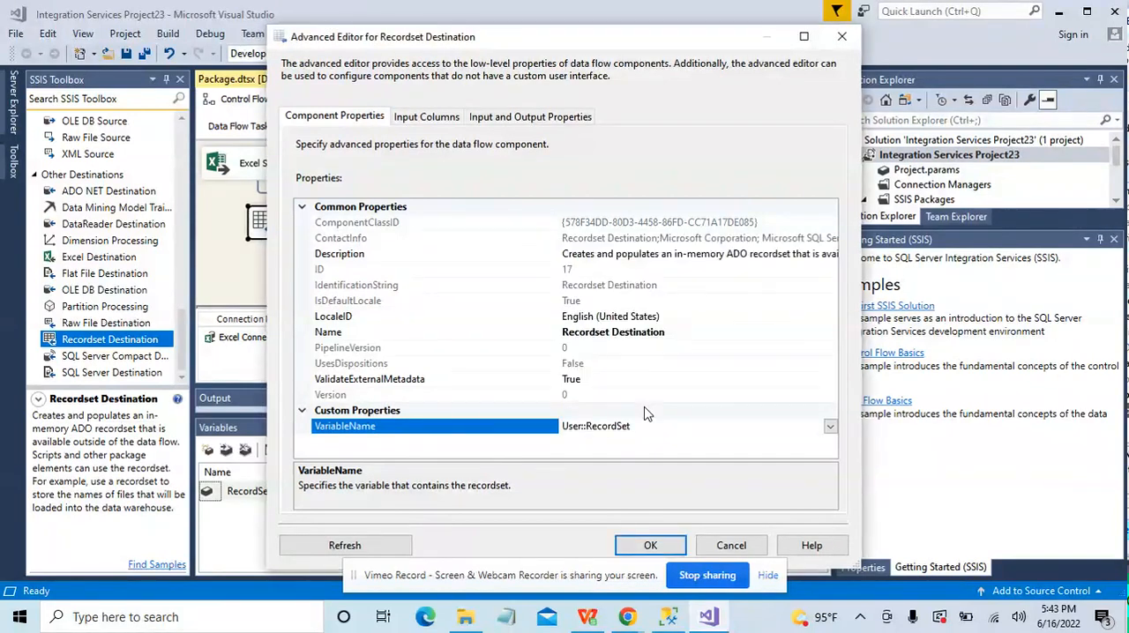
left_click(652, 544)
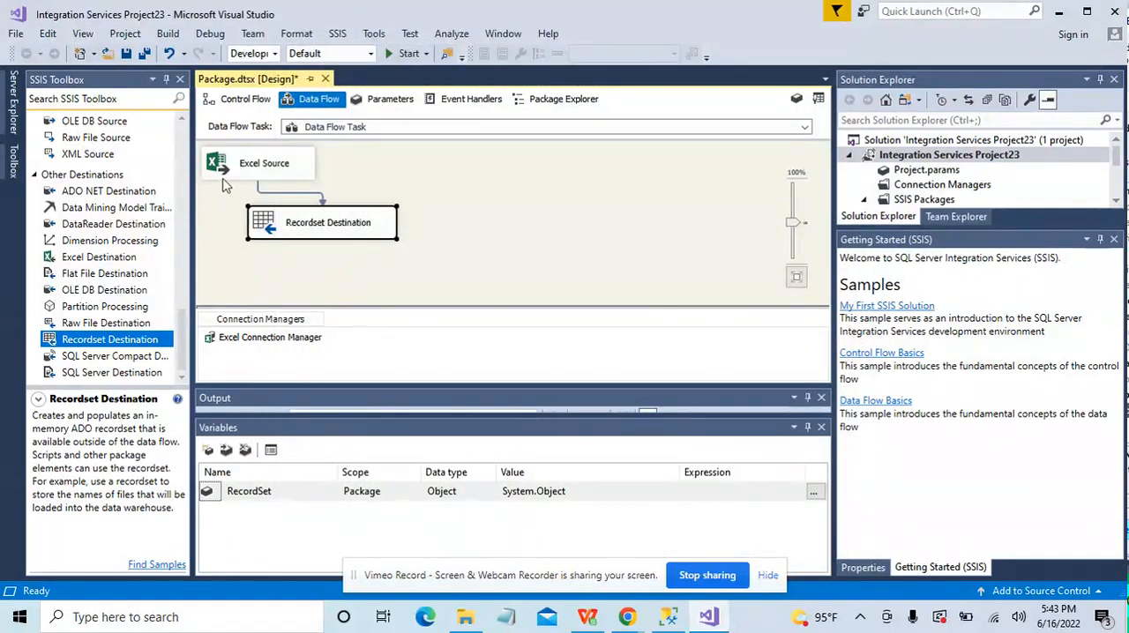
Step: Add a Foreach Loop Container to the control flow and connect the Data Flow Task to it
left_click(245, 101)
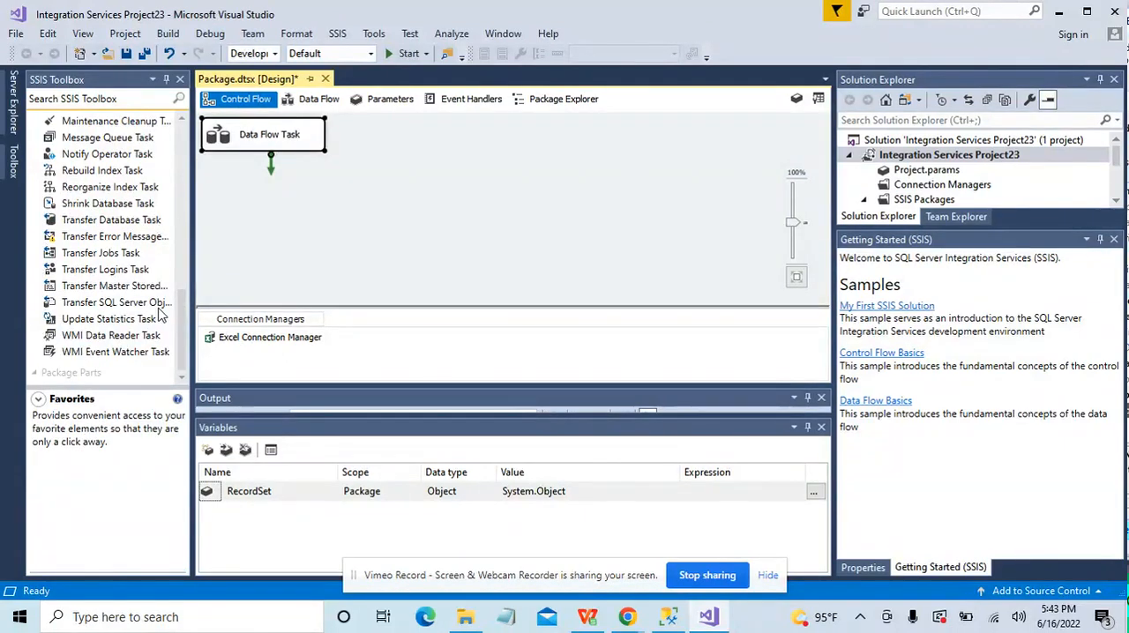
left_click_drag(184, 321, 169, 233)
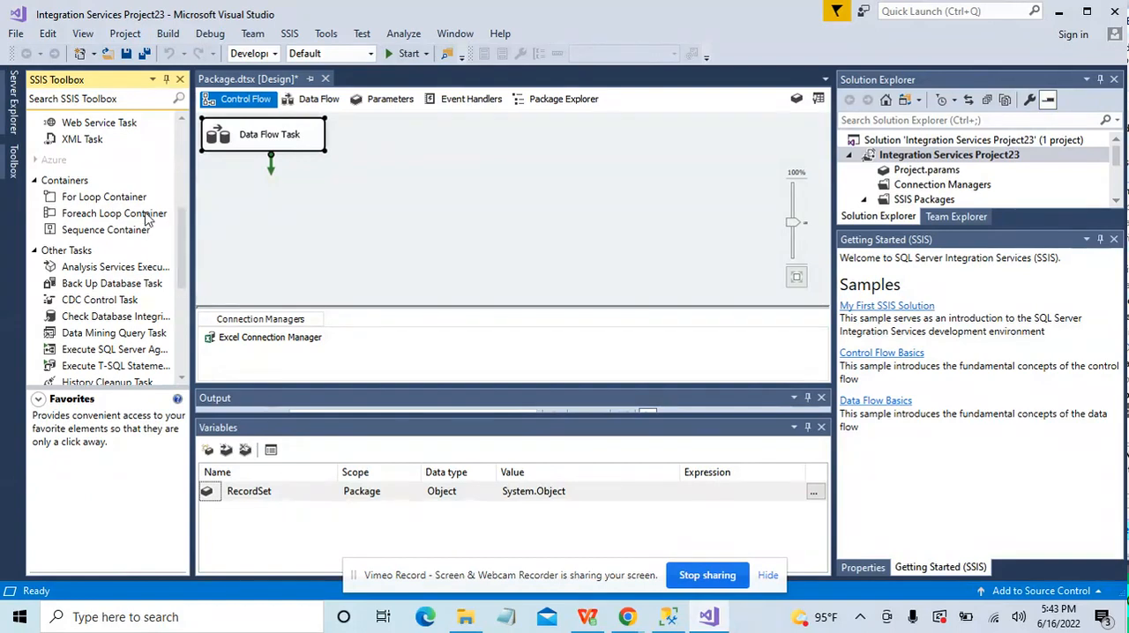
double_click(146, 216)
left_click_drag(298, 169, 461, 222)
left_click(298, 118)
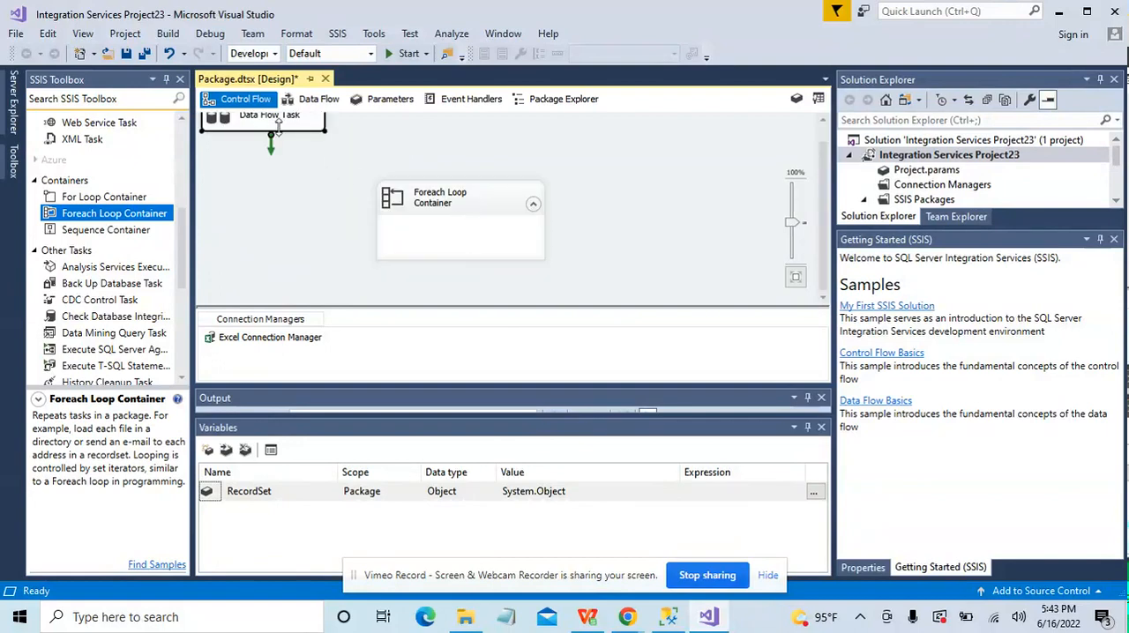
left_click_drag(295, 158, 448, 198)
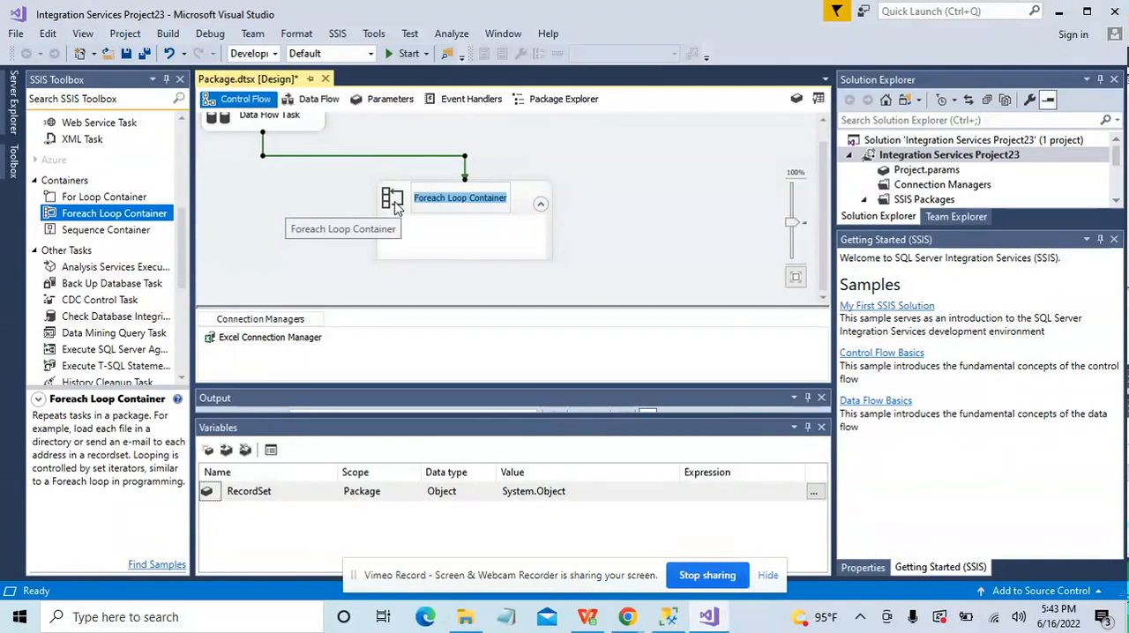
Step: Configure the Foreach Loop's collection with the Foreach ADO Enumerator and User::RecordSet as the ADO object source variable
double_click(396, 199)
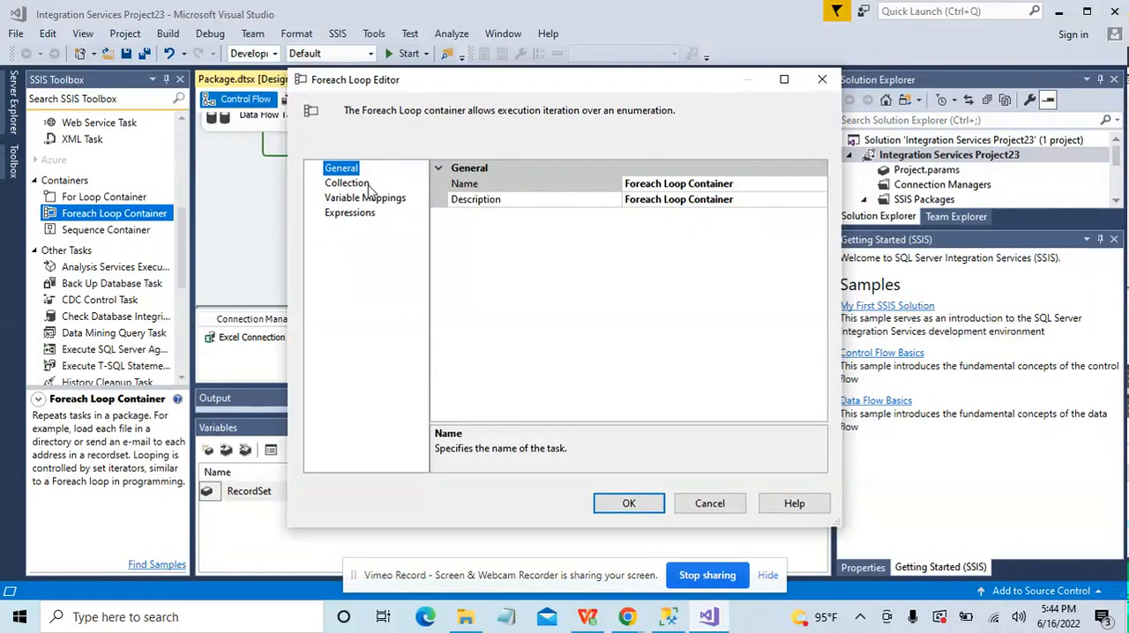
left_click(370, 187)
left_click(683, 184)
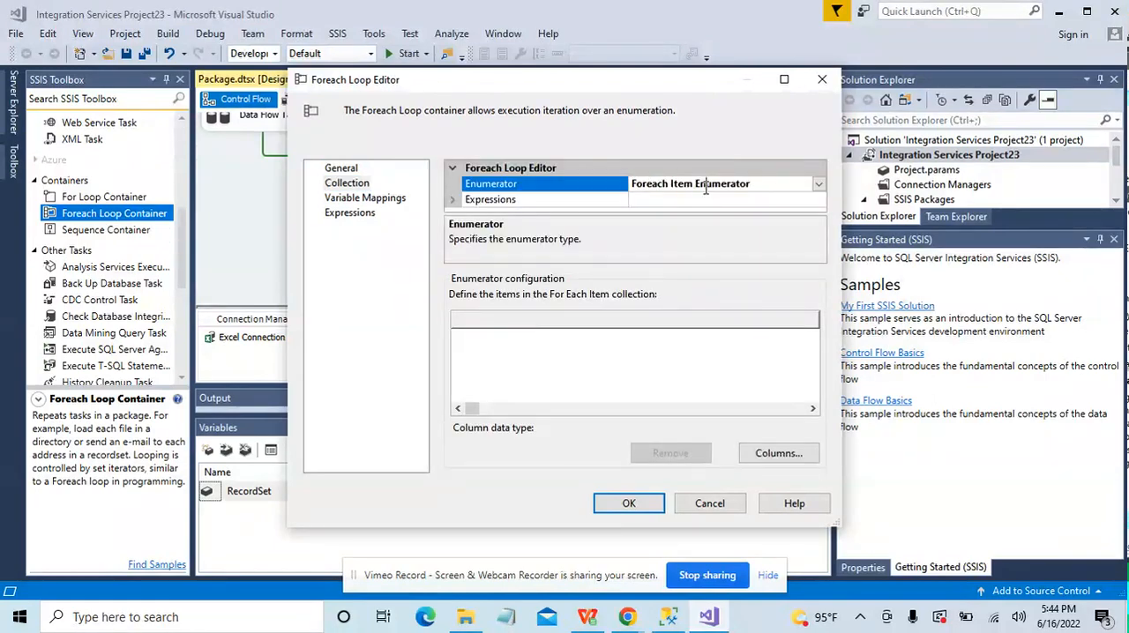
left_click(819, 184)
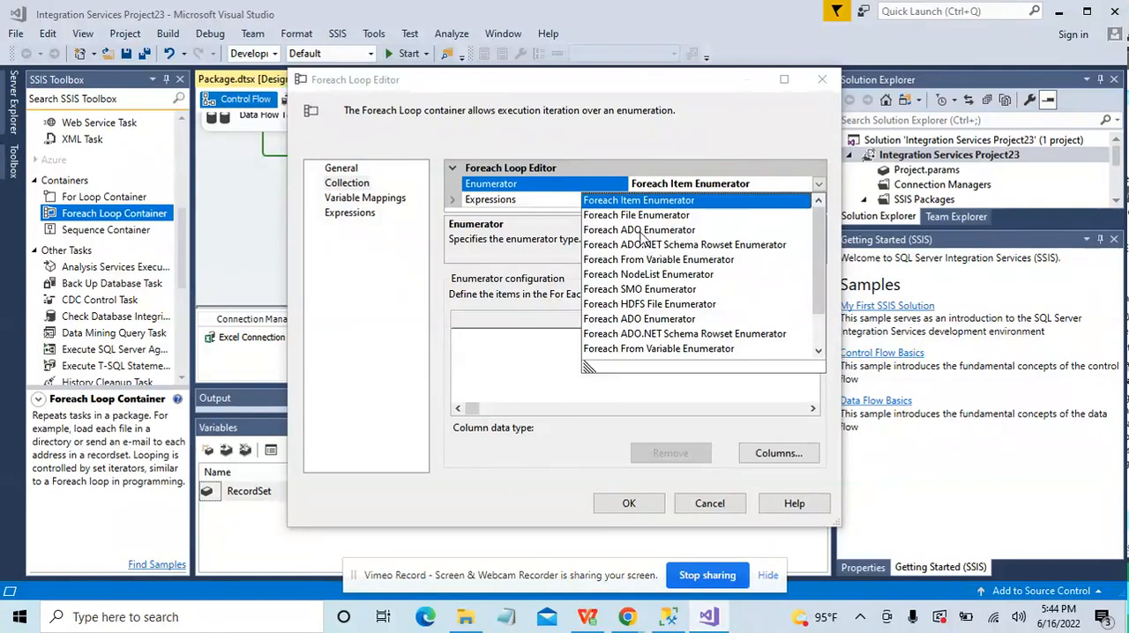
left_click(641, 230)
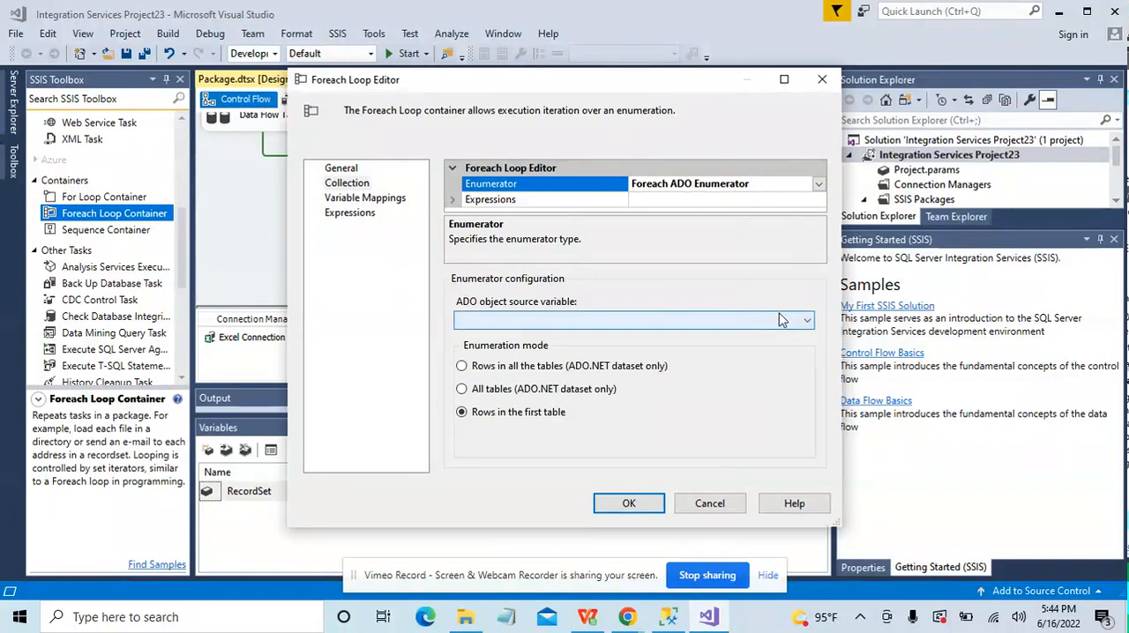
left_click(806, 321)
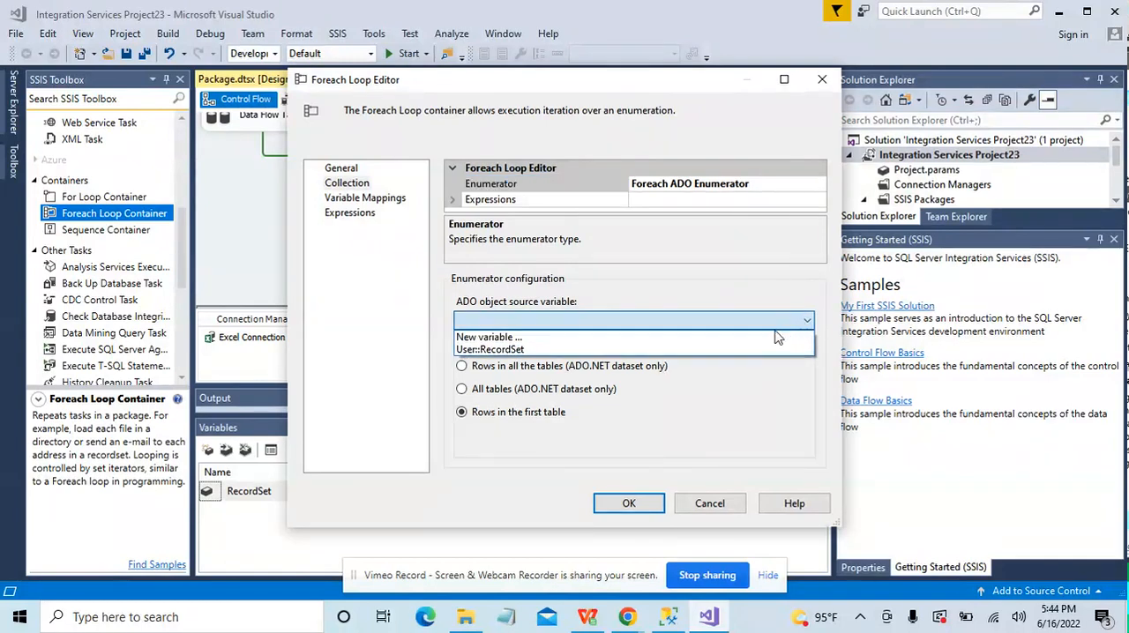
left_click(678, 350)
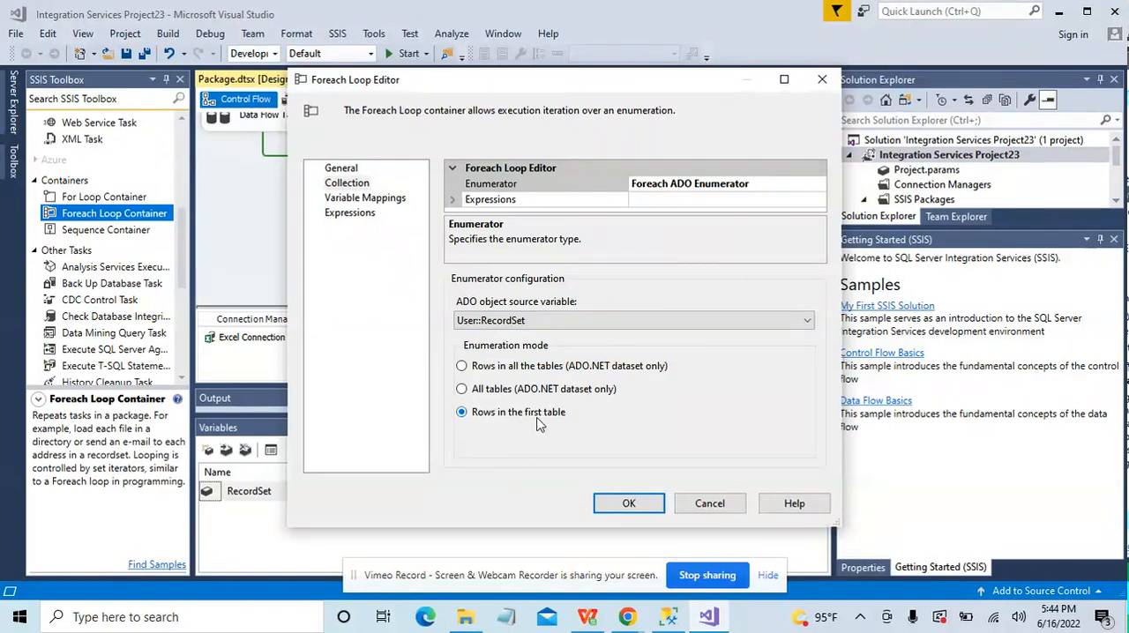
Step: Create a package-scoped String variable named Statements in the Foreach Loop's variable mappings, mapped to index 0, and save the loop configuration
left_click(379, 198)
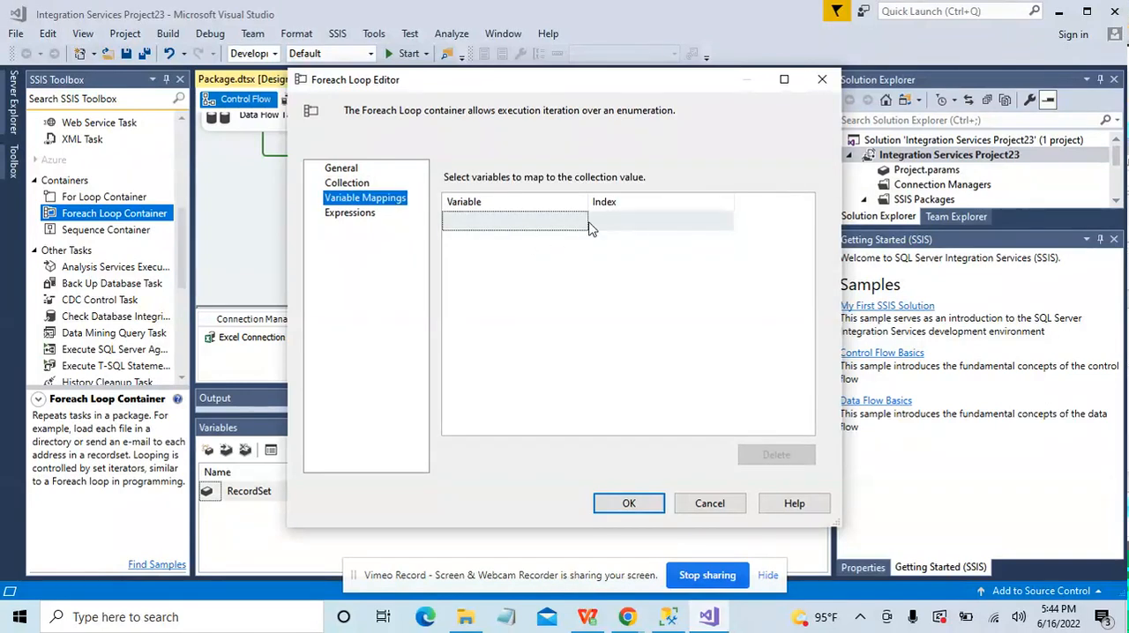
left_click(579, 223)
left_click(582, 223)
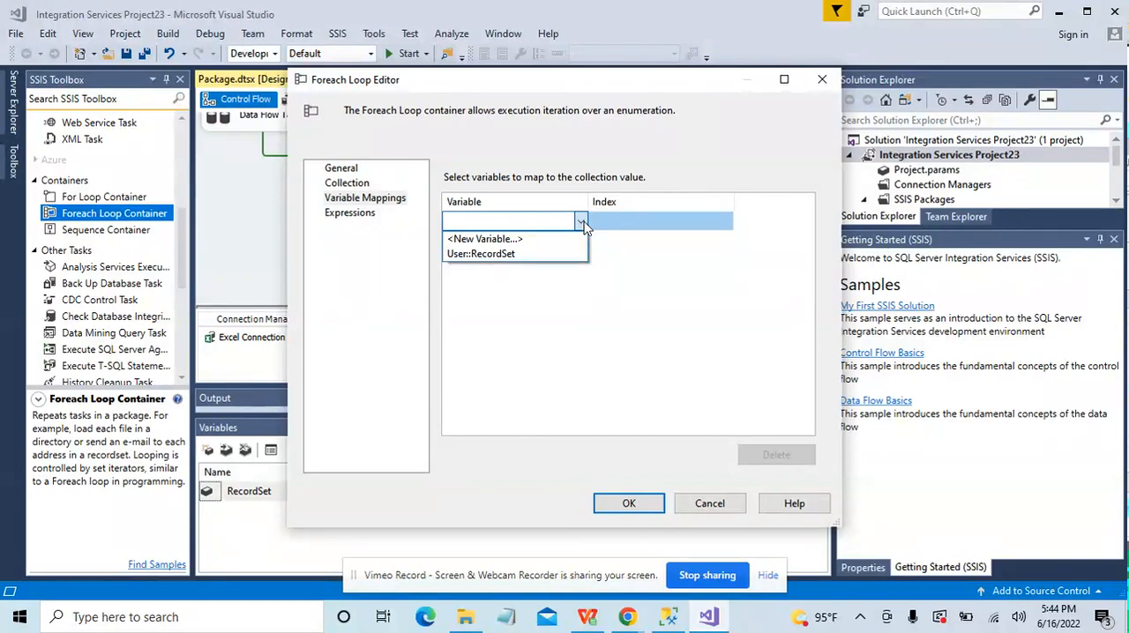
left_click(544, 239)
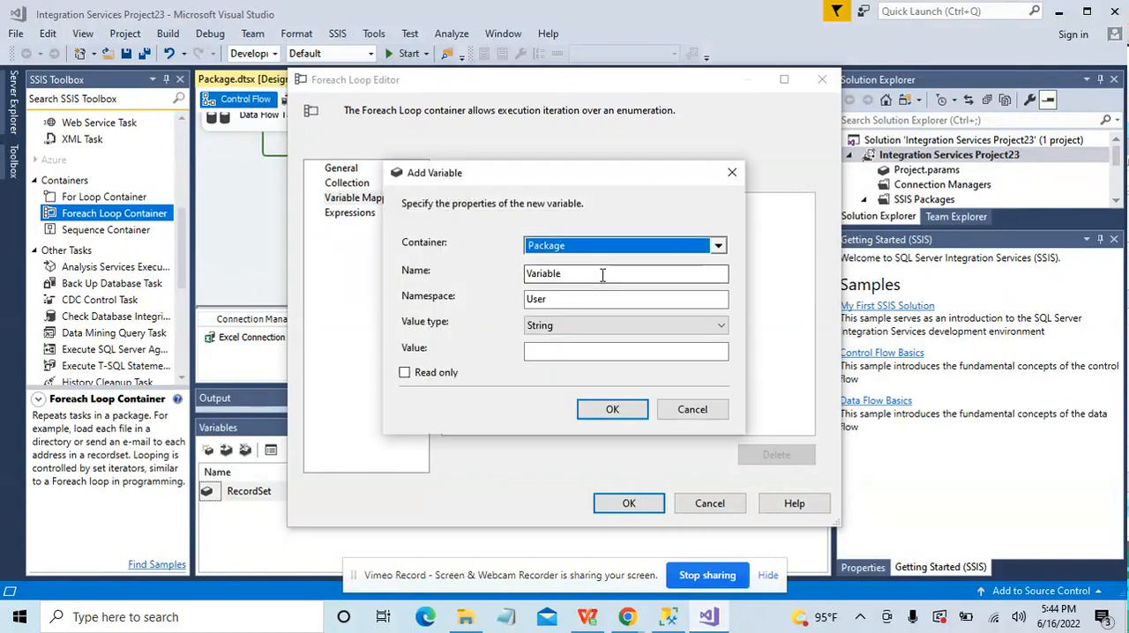
left_click(692, 277)
key("BackSpace")
key("BackSpace")
key("BackSpace")
key("BackSpace")
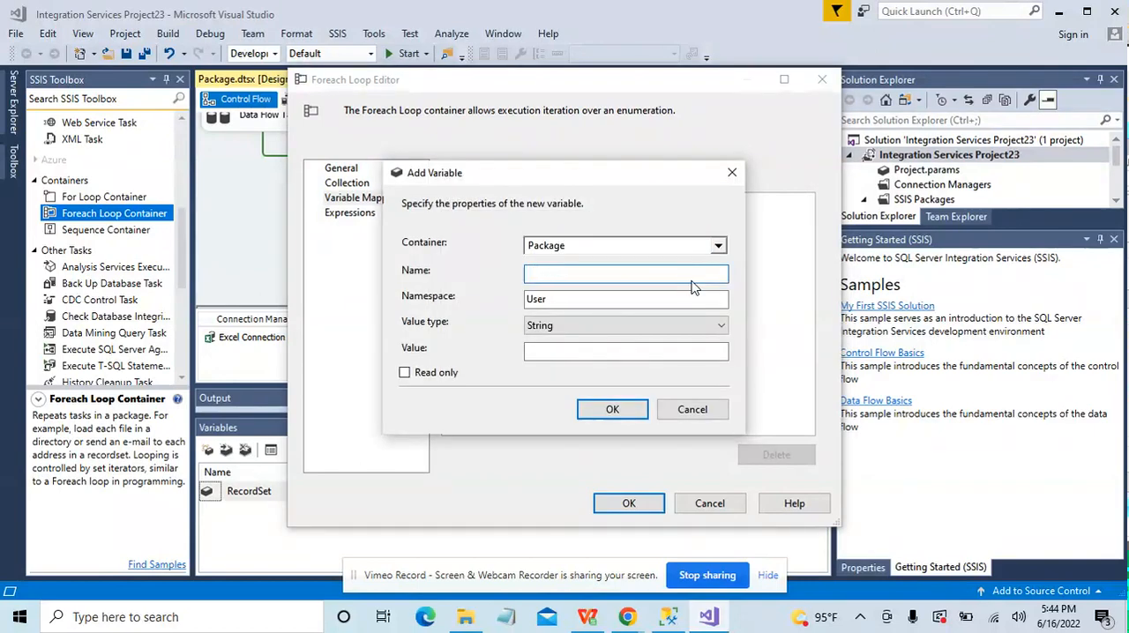
type("Statements")
left_click(619, 410)
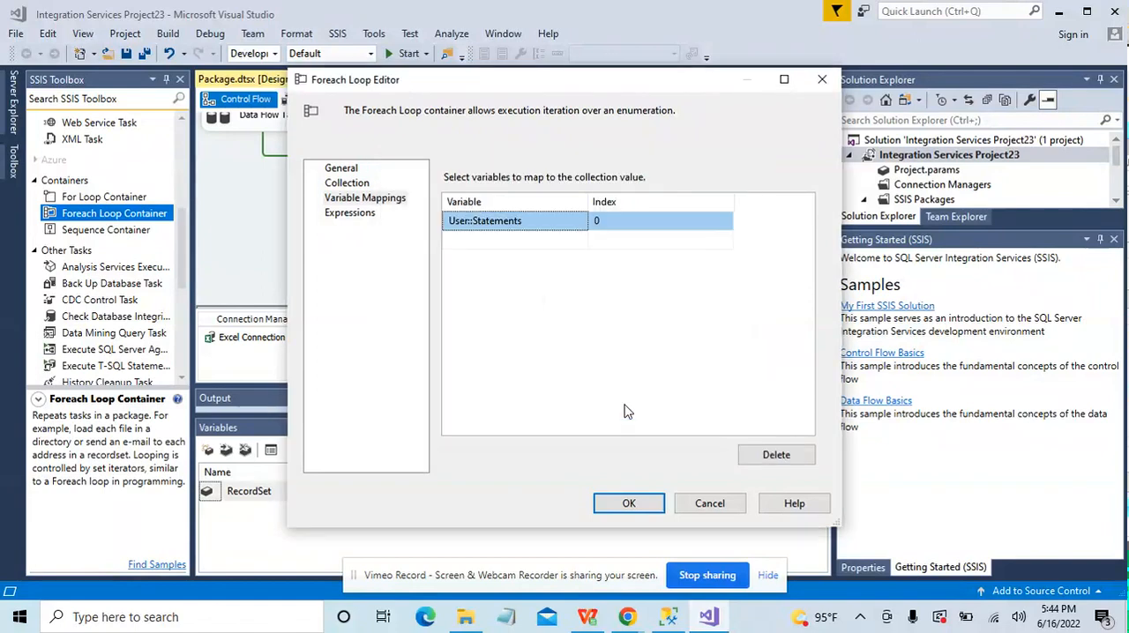
left_click(628, 502)
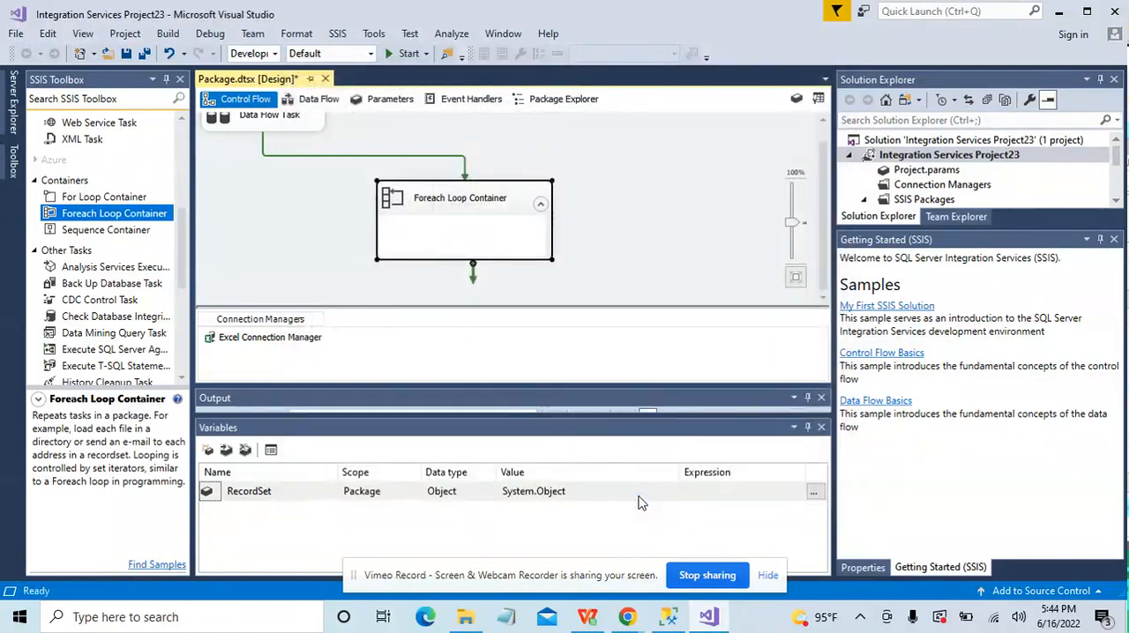
Step: Add an Execute SQL Task inside the Foreach Loop Container and set its OLE DB connection to LocalHost.AdventureWorks2012
left_click_drag(182, 258, 175, 149)
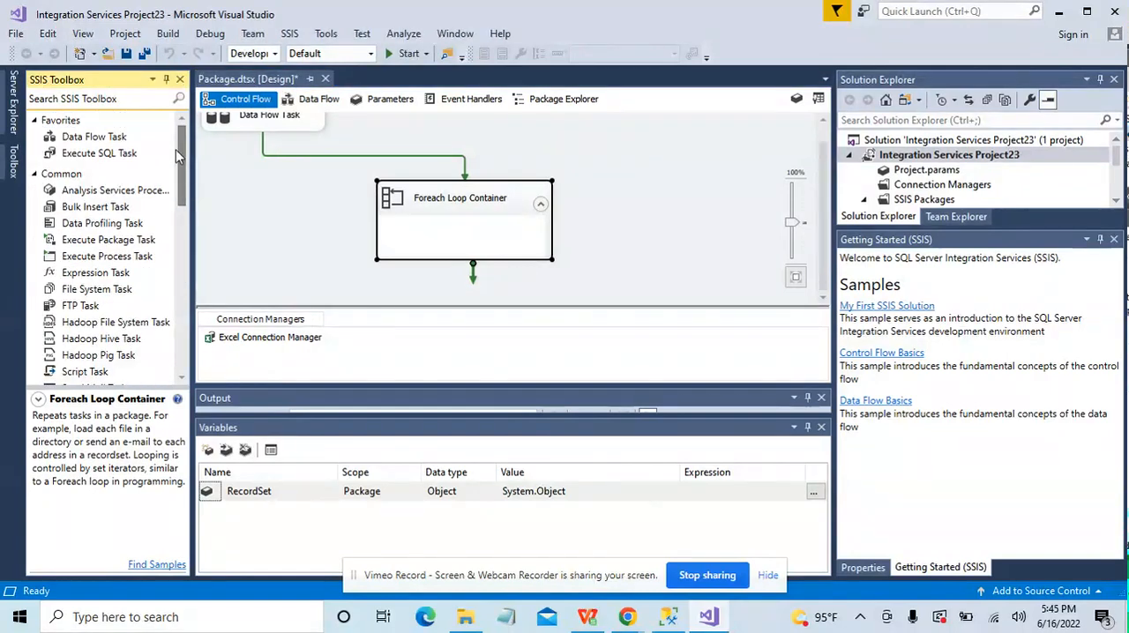
double_click(115, 155)
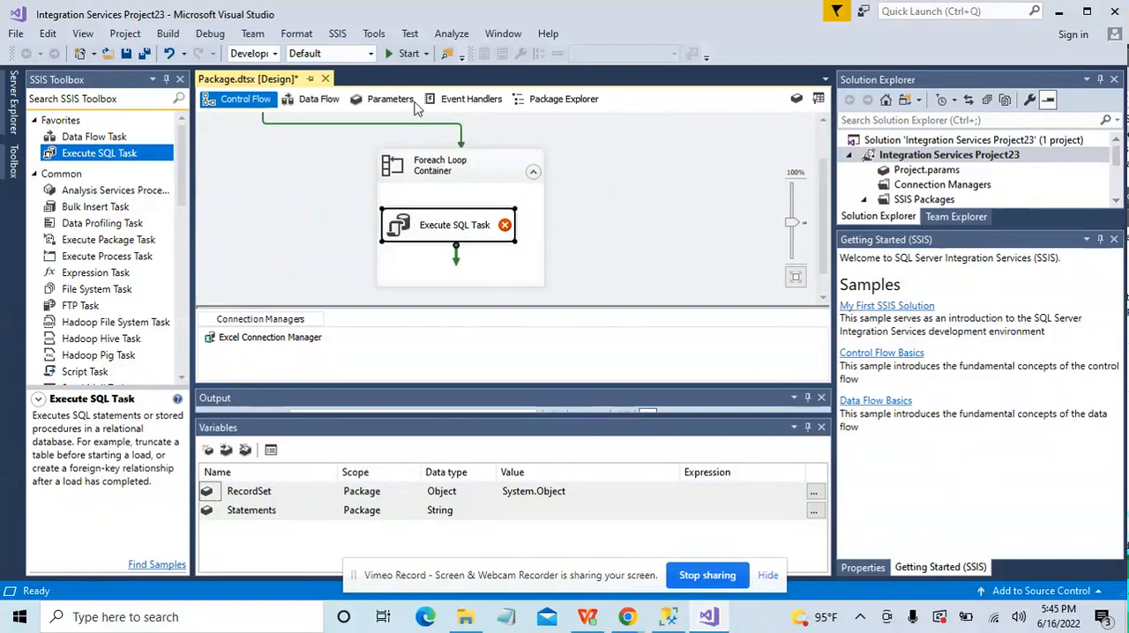
double_click(505, 228)
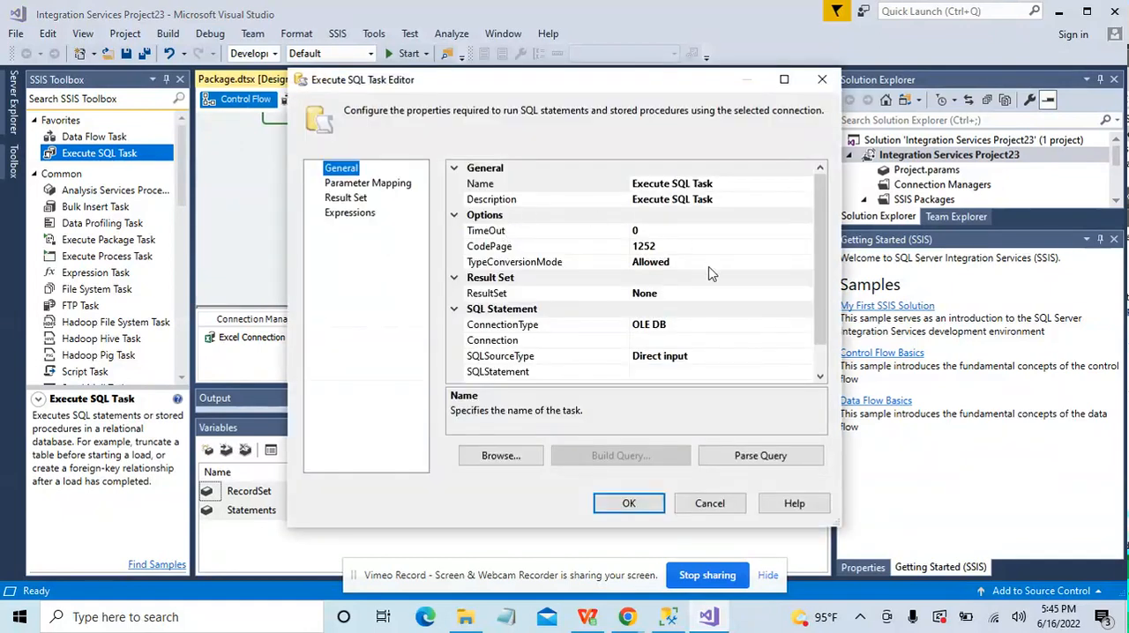
scroll(820, 264, "down", 1)
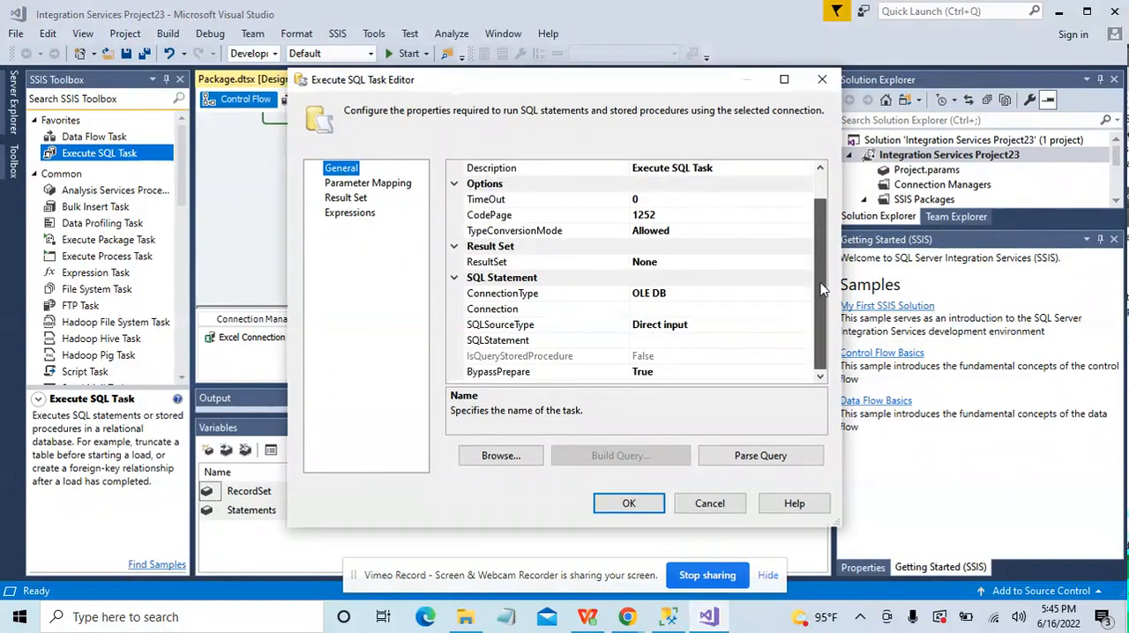
left_click(731, 307)
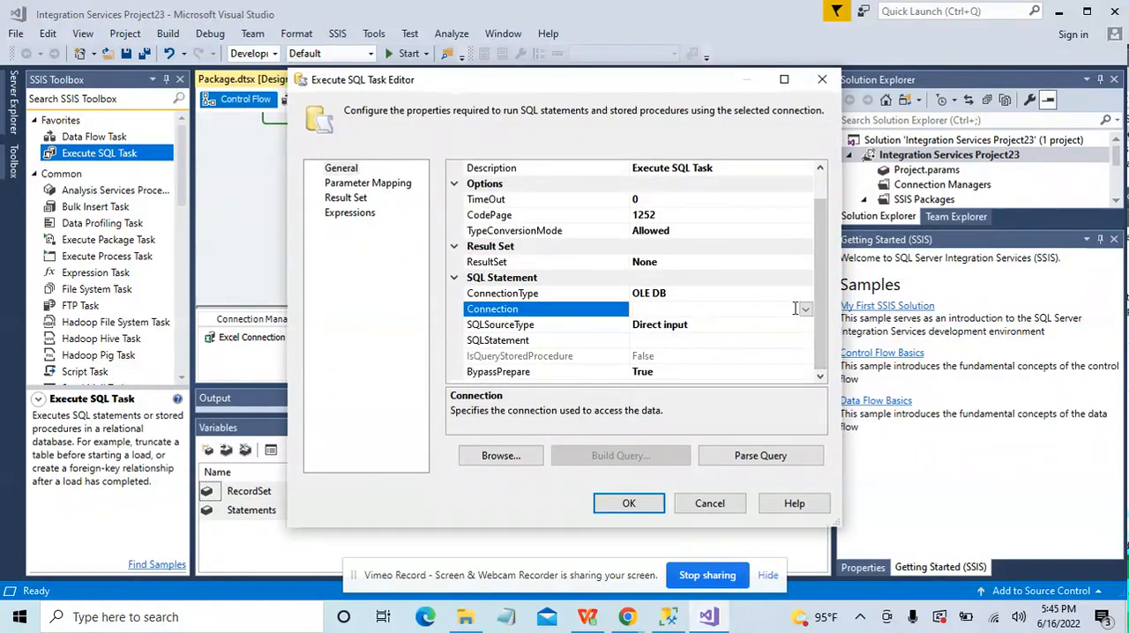
left_click(805, 309)
left_click(746, 328)
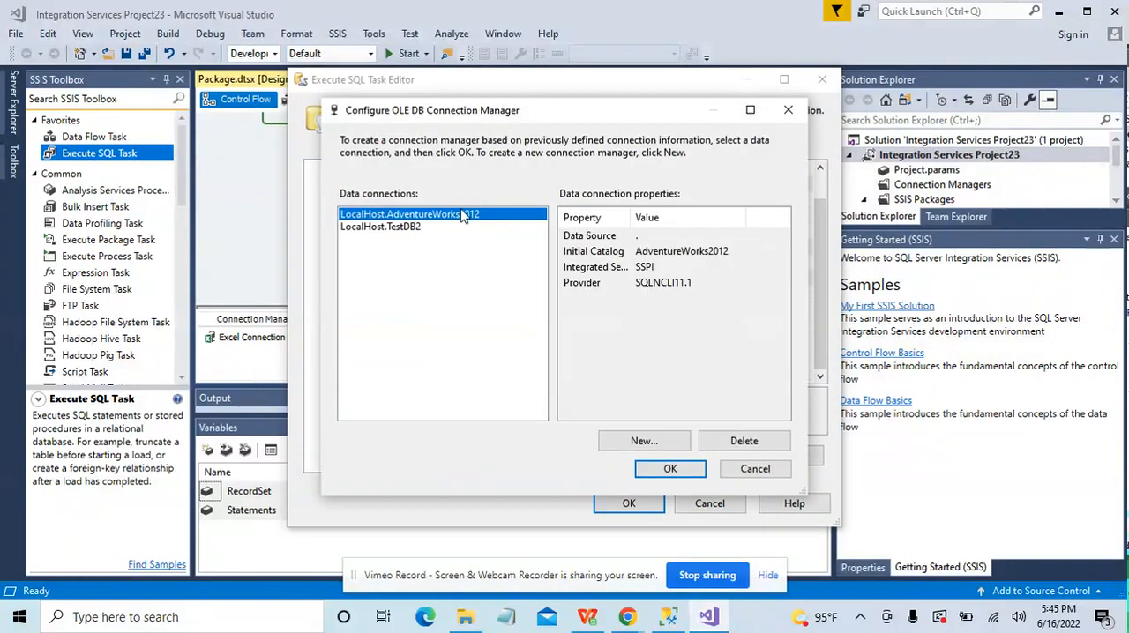
left_click(672, 467)
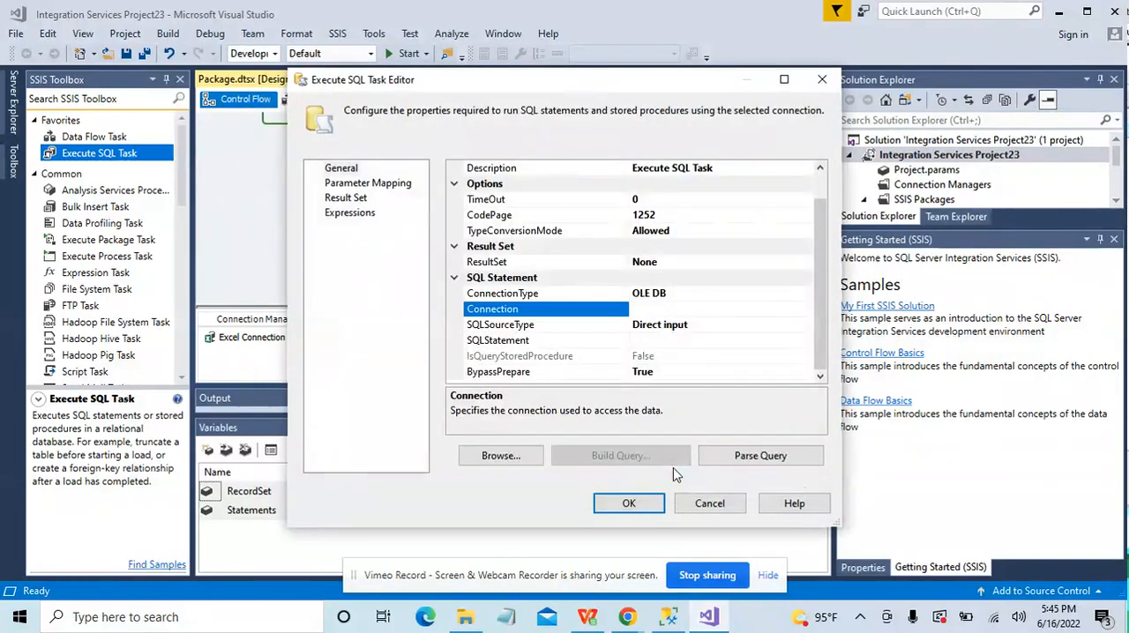
Step: Set the Execute SQL Task's SQLSourceType to Variable and its SourceVariable to User::Statements, and save the task
left_click(726, 325)
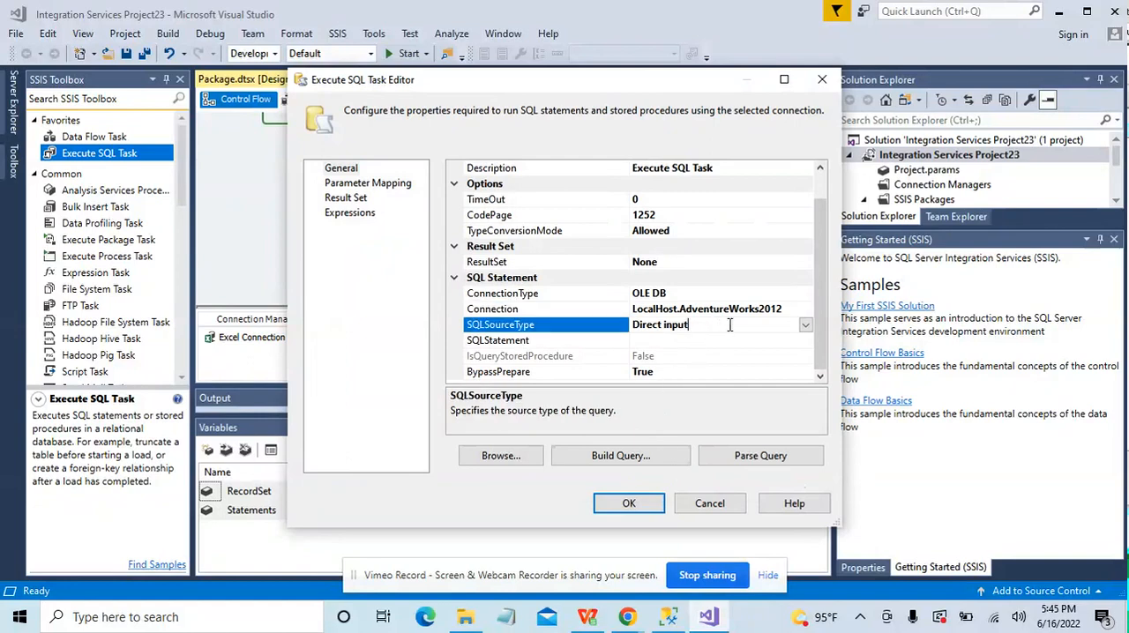
left_click(804, 325)
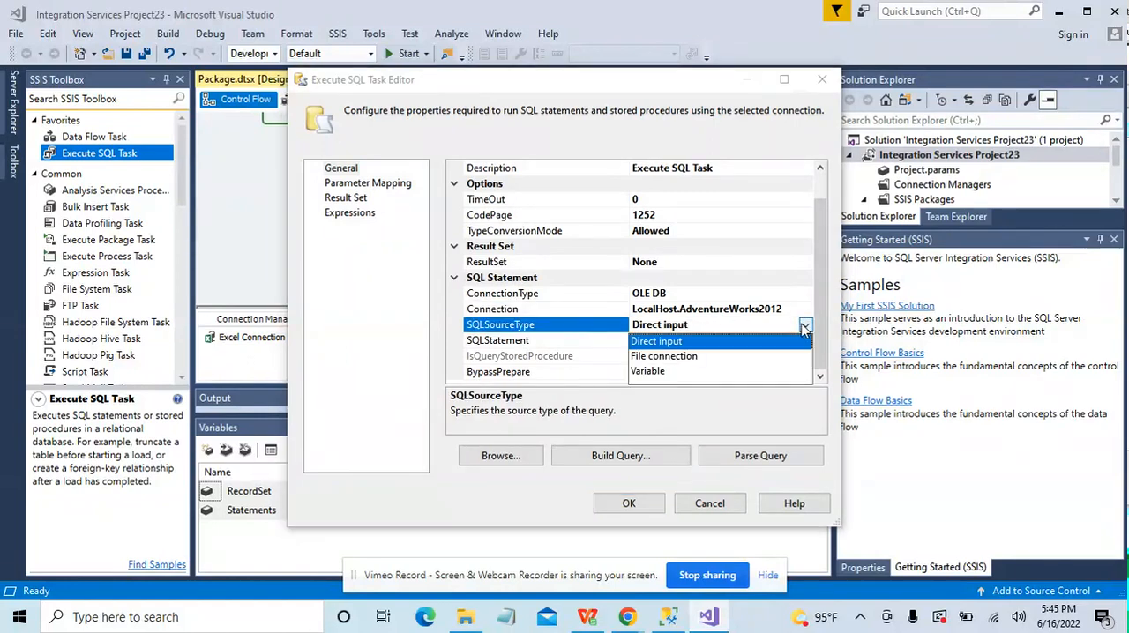
left_click(694, 373)
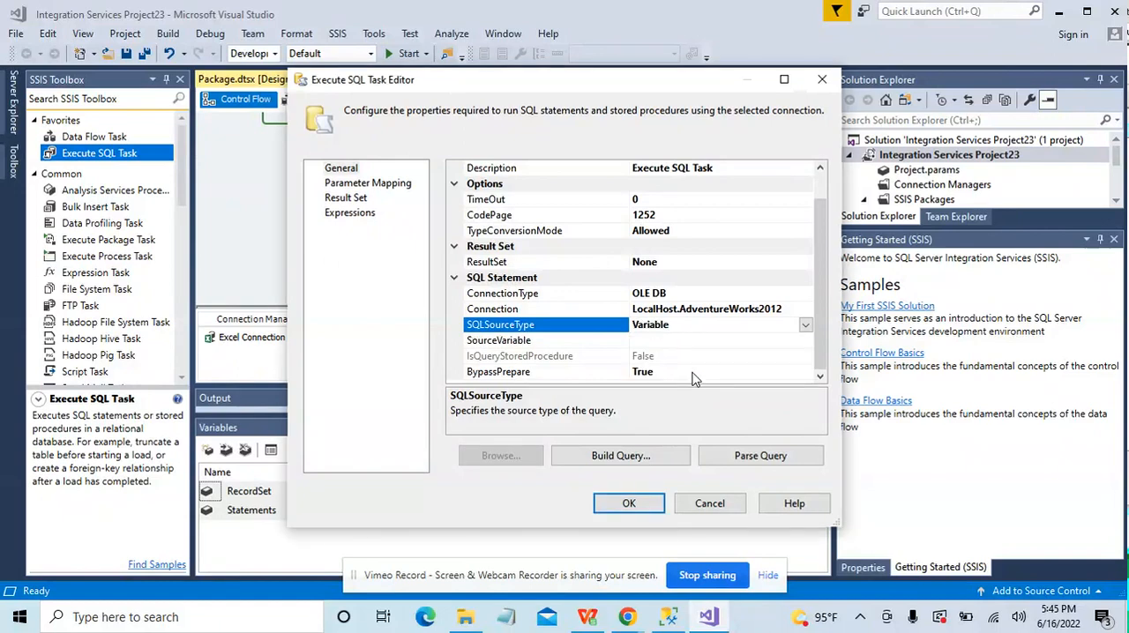
left_click(781, 341)
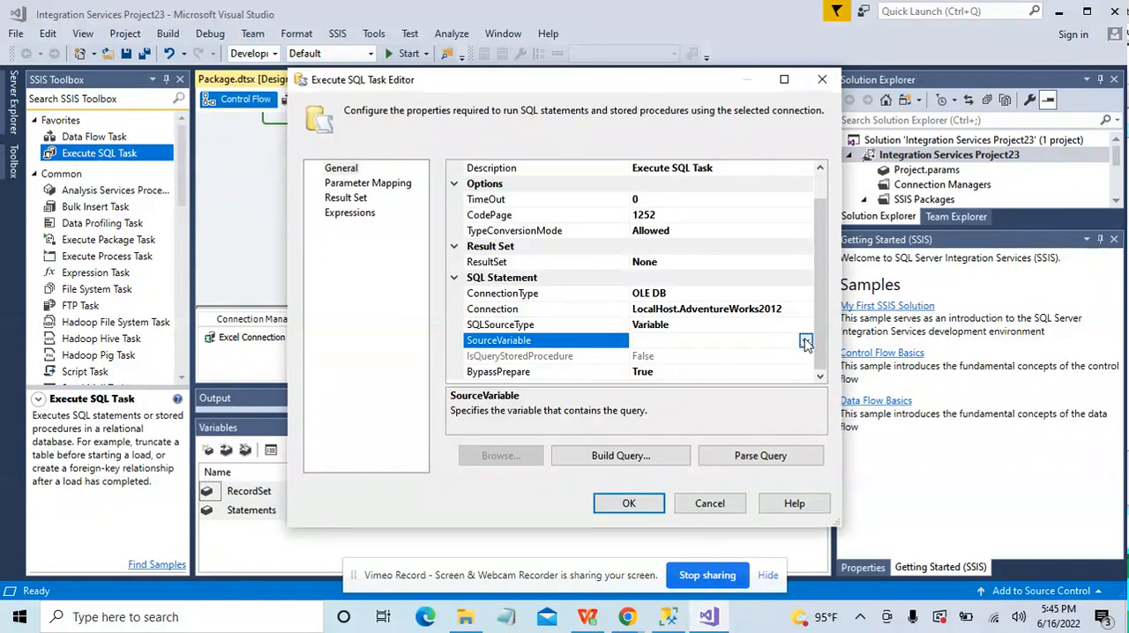
left_click(805, 341)
left_click_drag(803, 377, 805, 481)
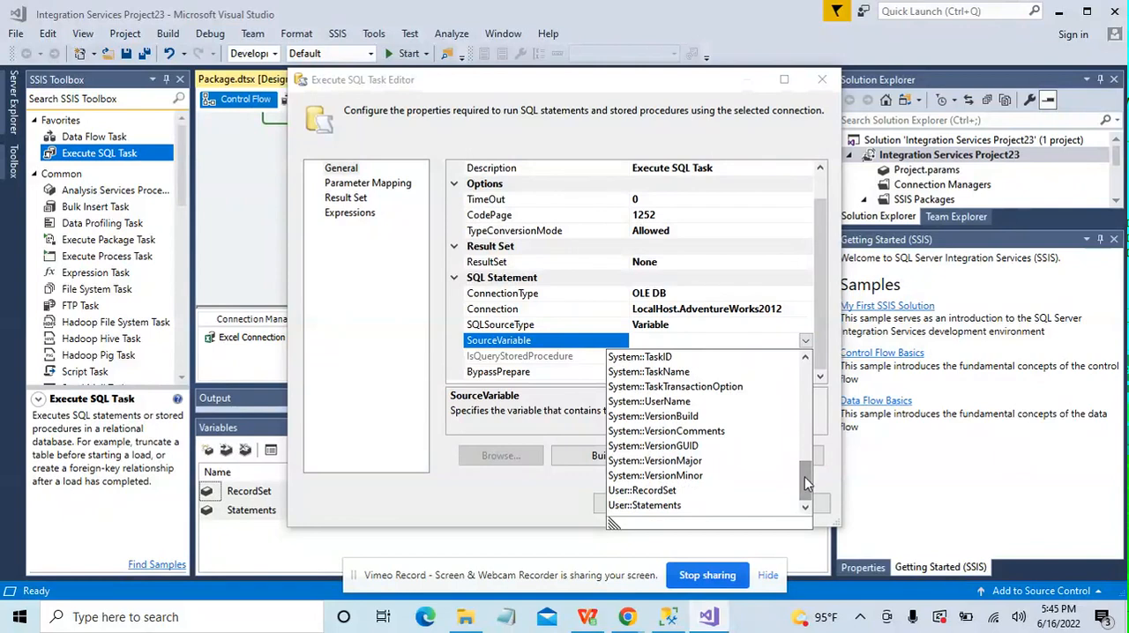
left_click(652, 505)
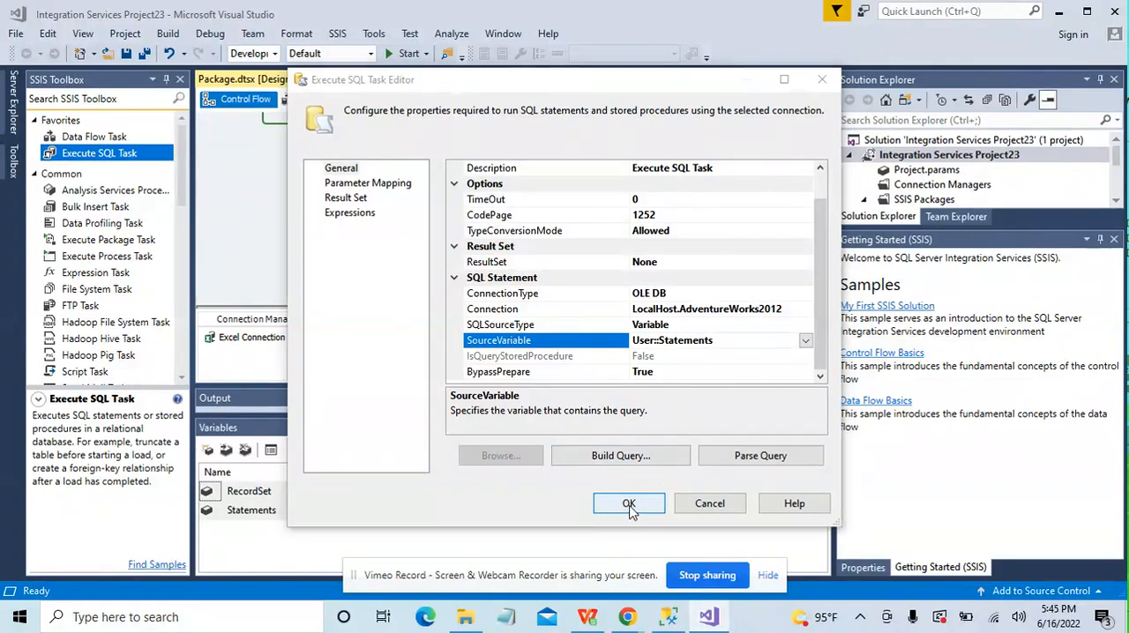
left_click(629, 504)
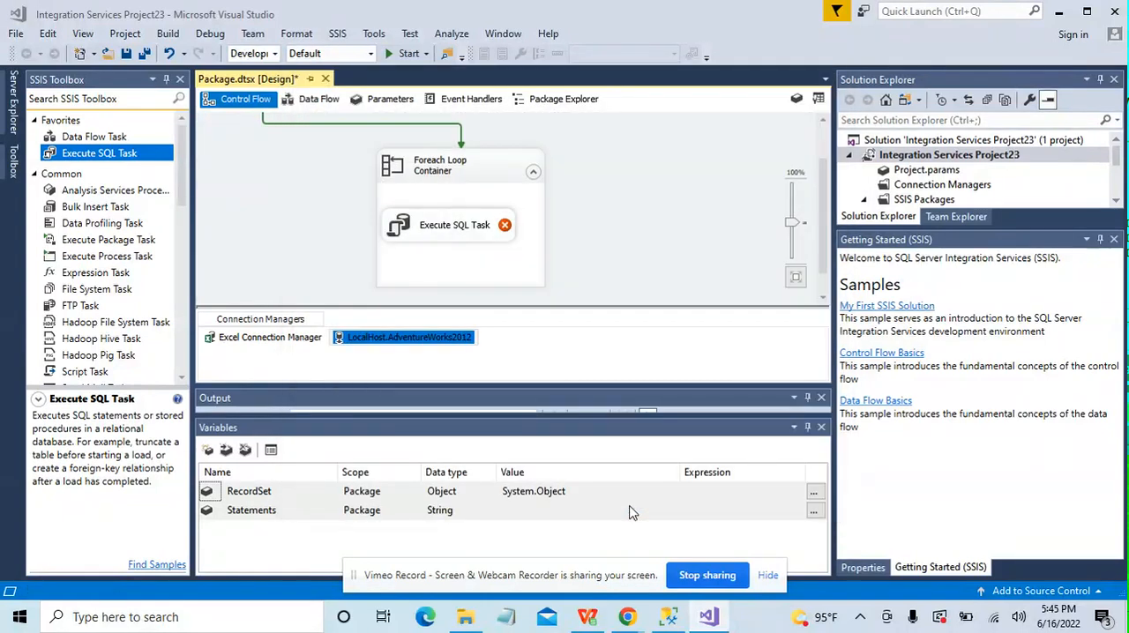
Step: Set Run64BitRuntime to False in the debugging properties of Integration Services Project23 and apply the change
right_click(930, 157)
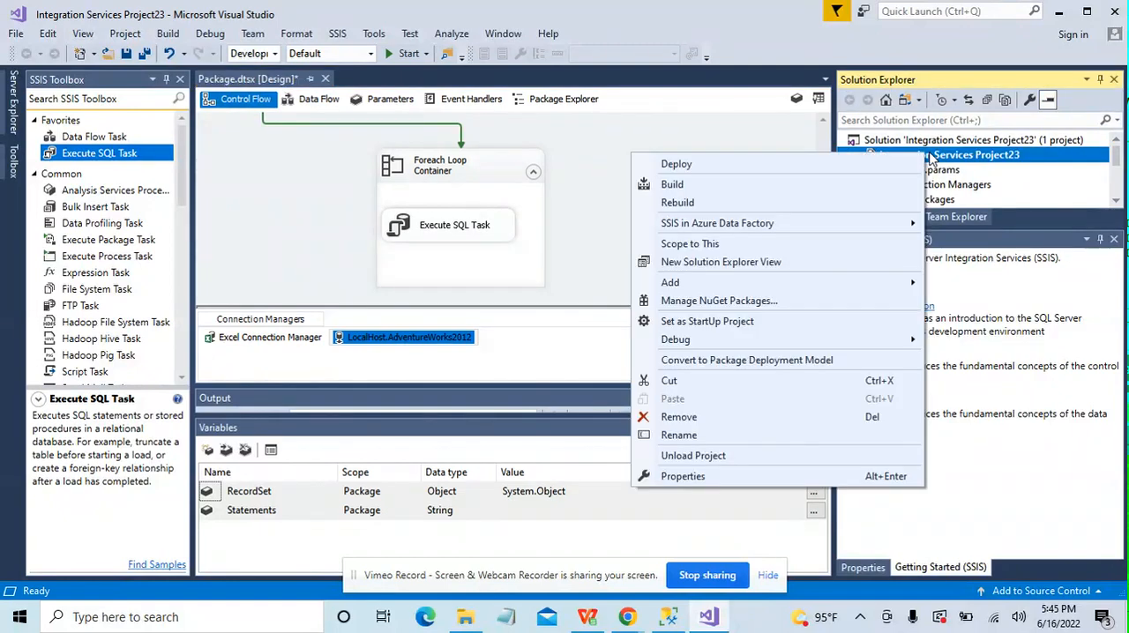
left_click(760, 477)
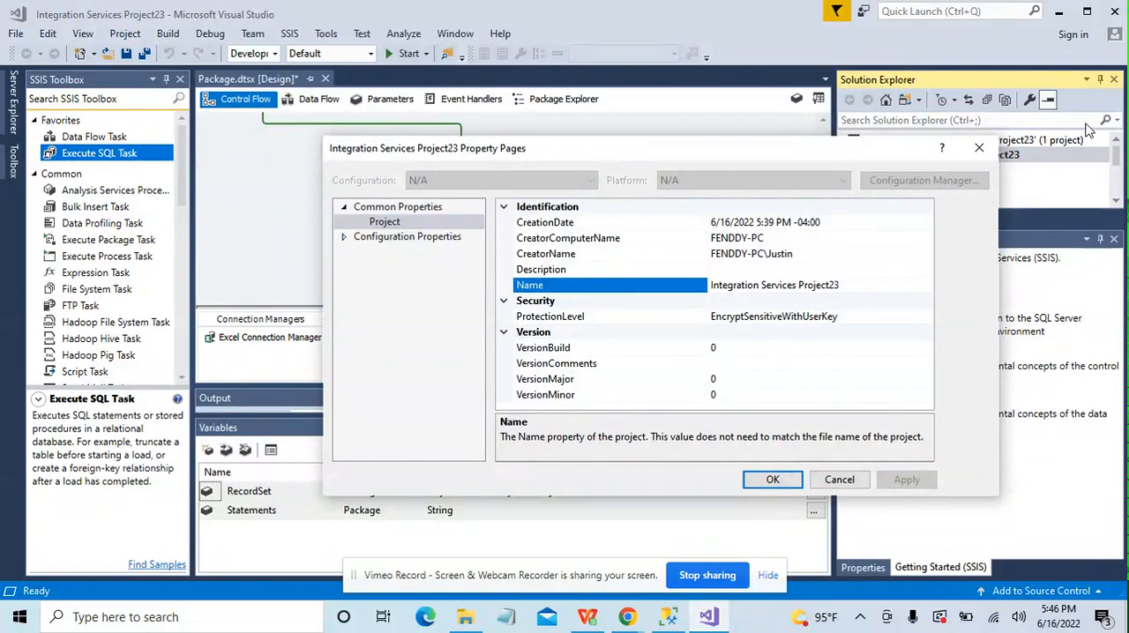
left_click_drag(868, 155, 752, 169)
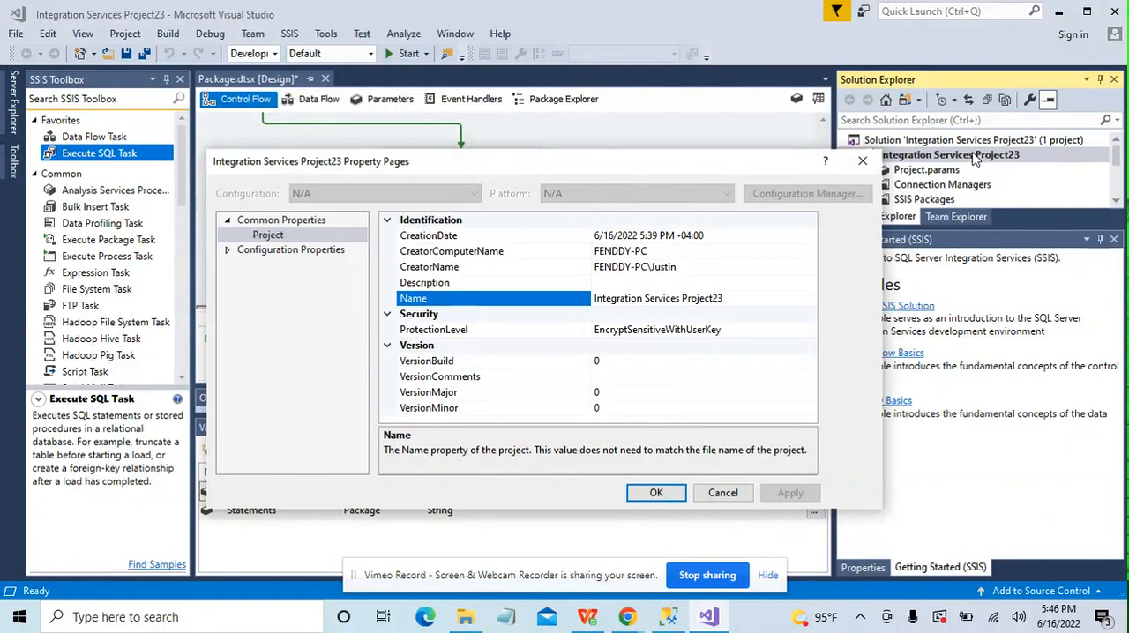
left_click_drag(776, 166, 741, 167)
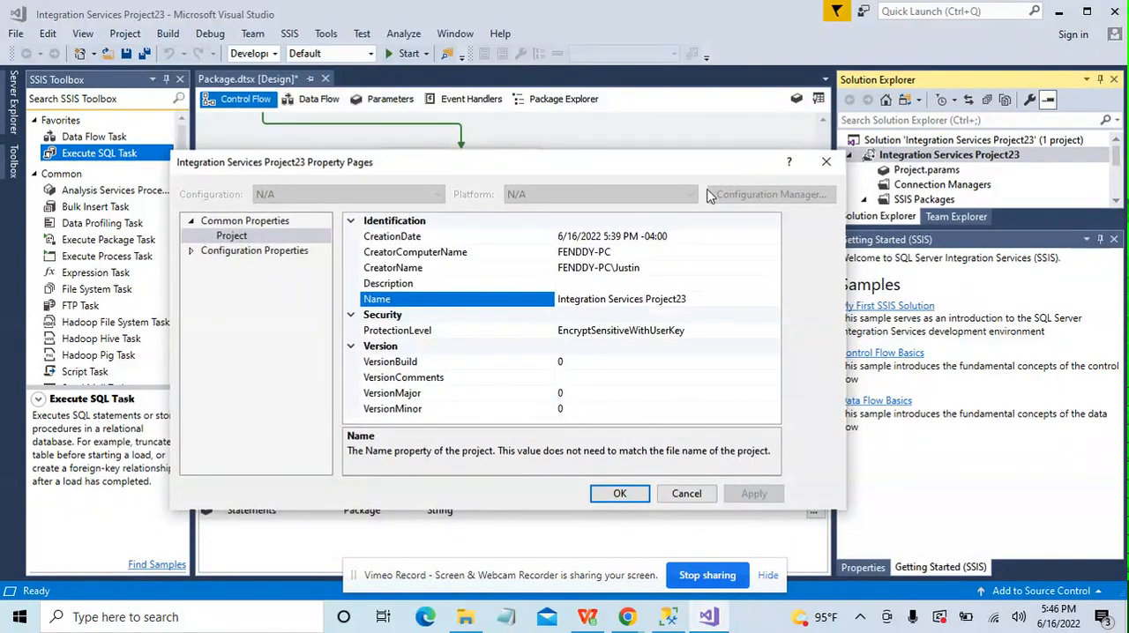
left_click(192, 251)
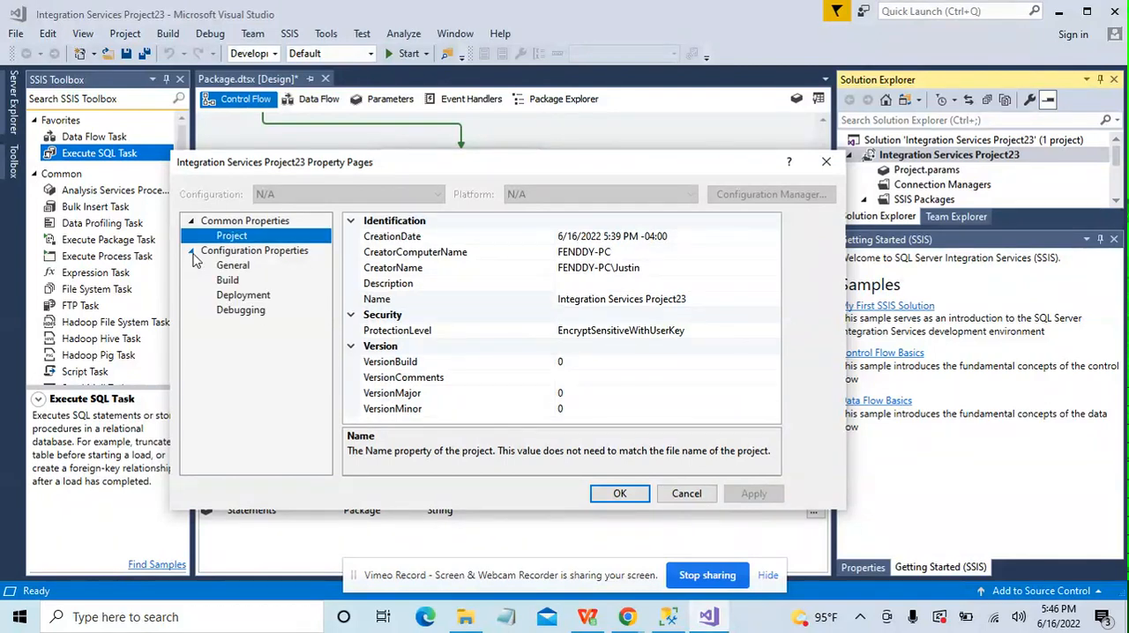
left_click(236, 309)
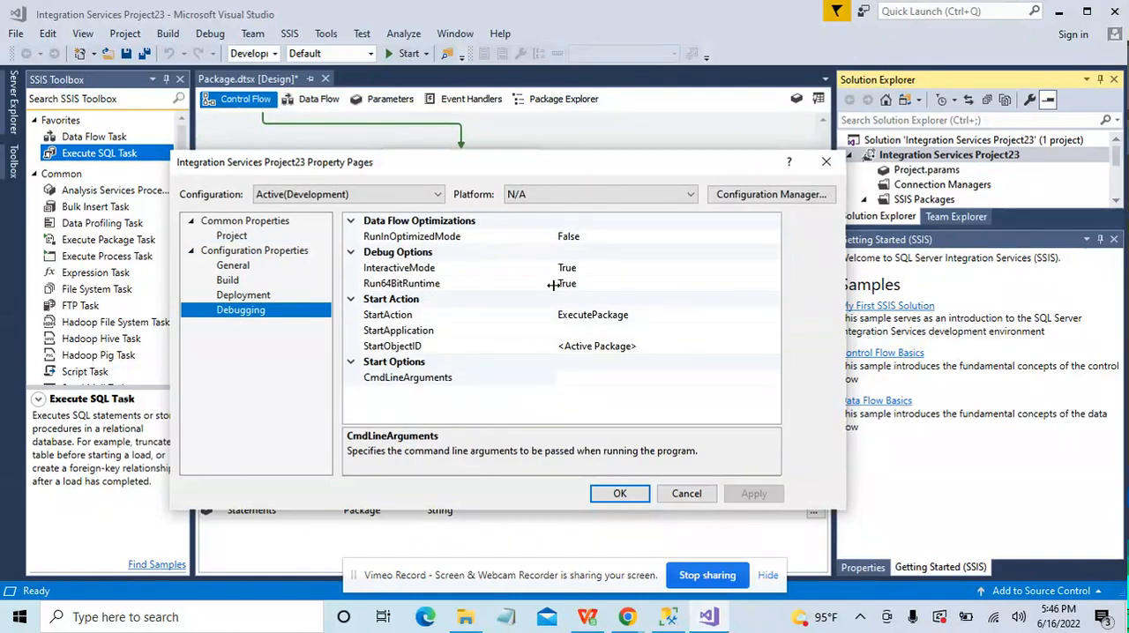
left_click(589, 286)
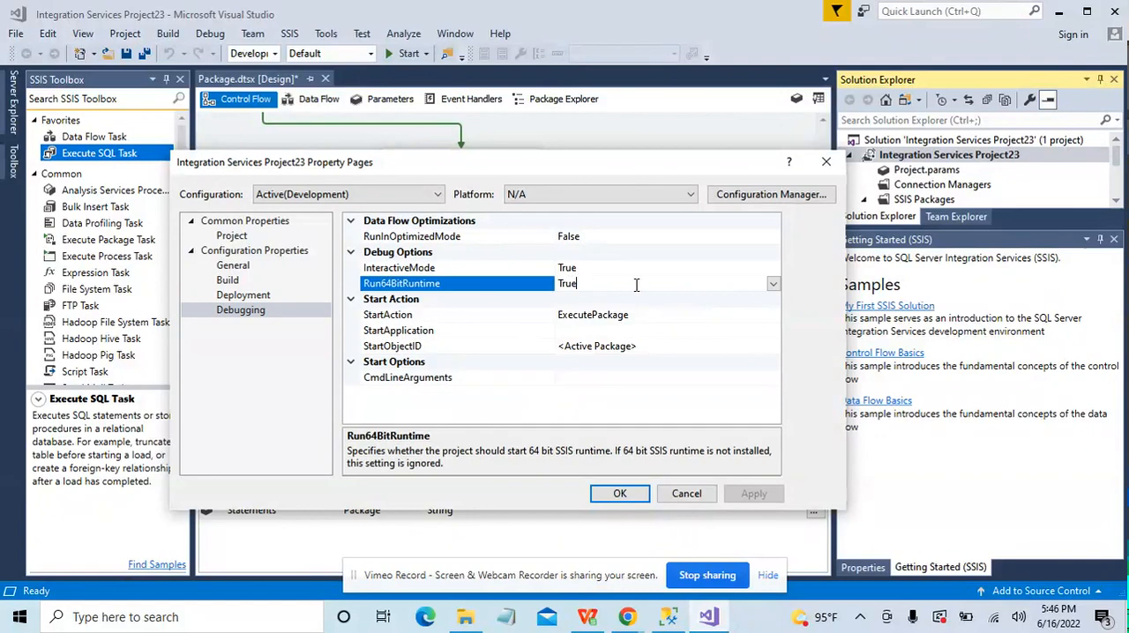
left_click(772, 286)
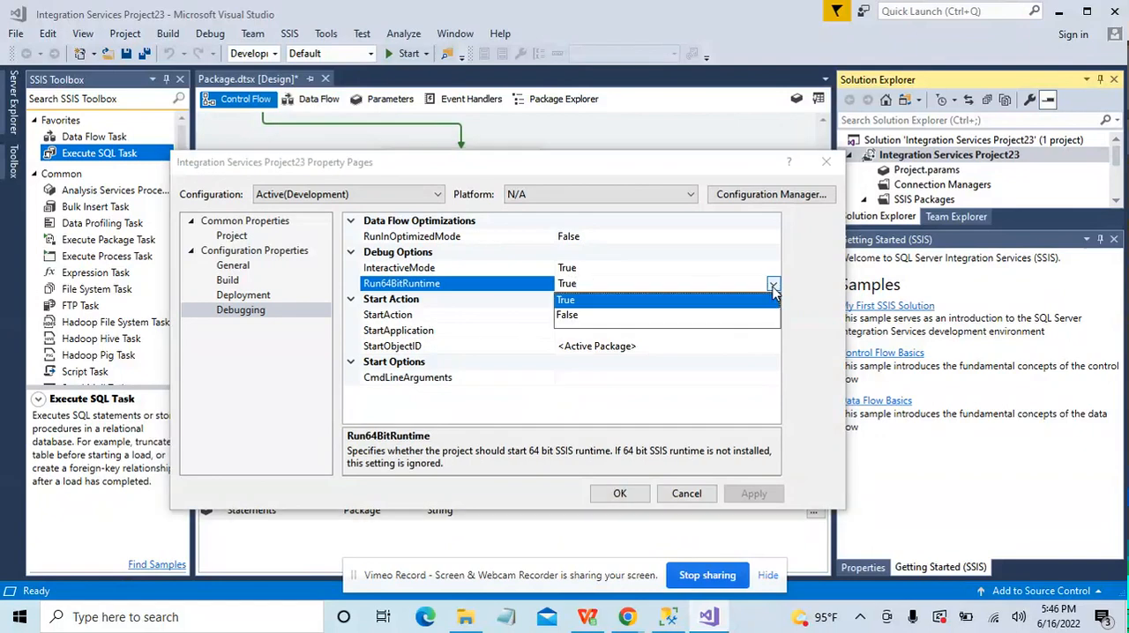
left_click(690, 318)
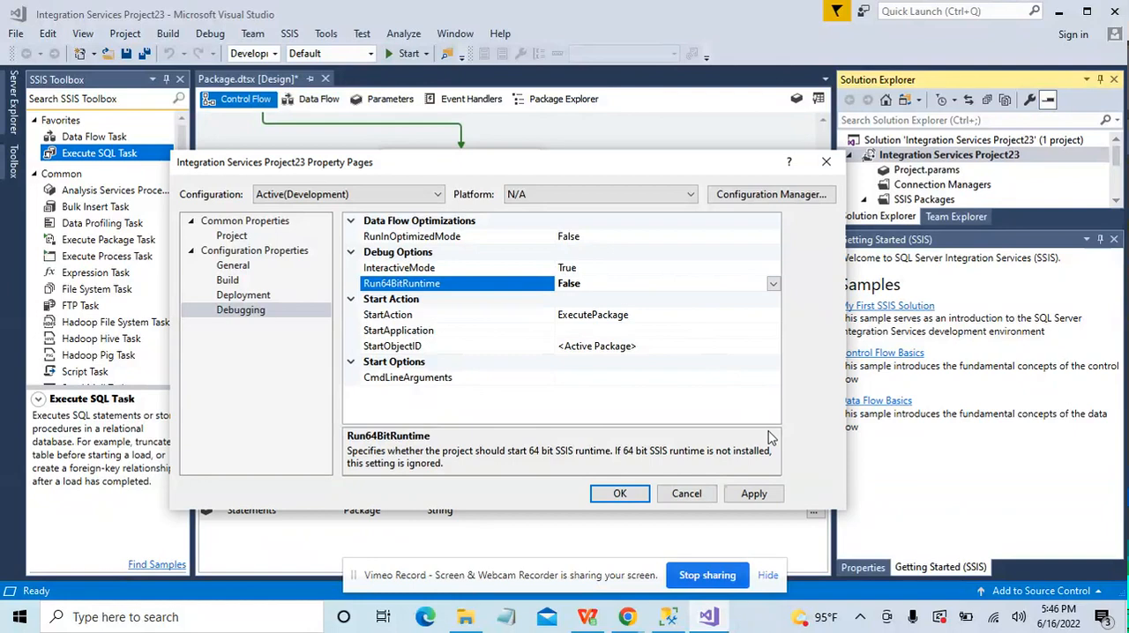
left_click(773, 495)
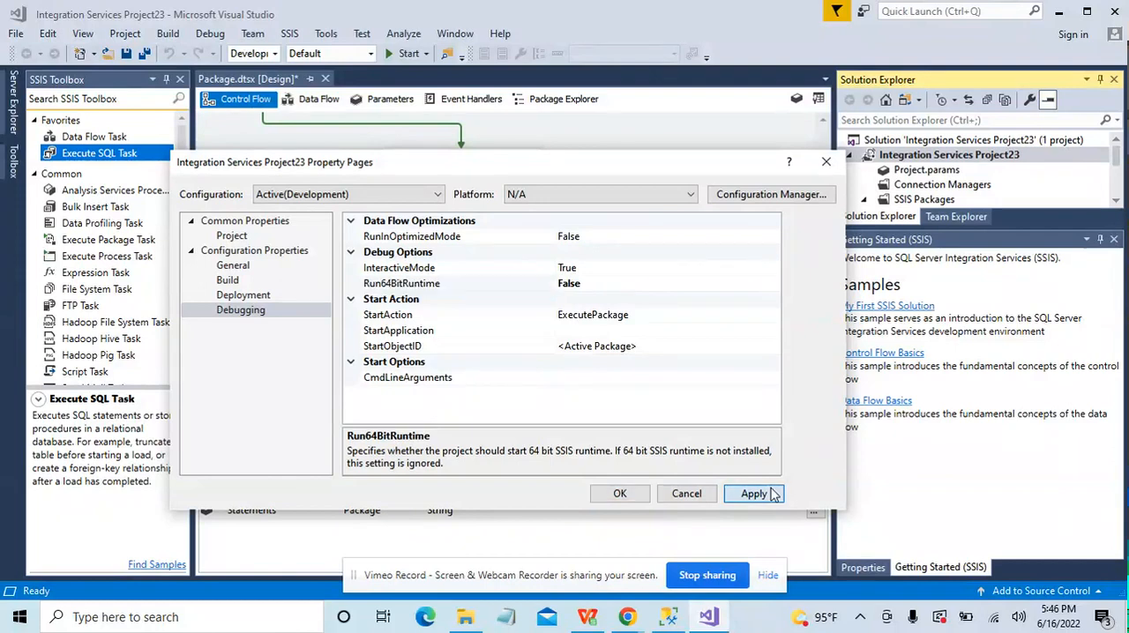
left_click(618, 494)
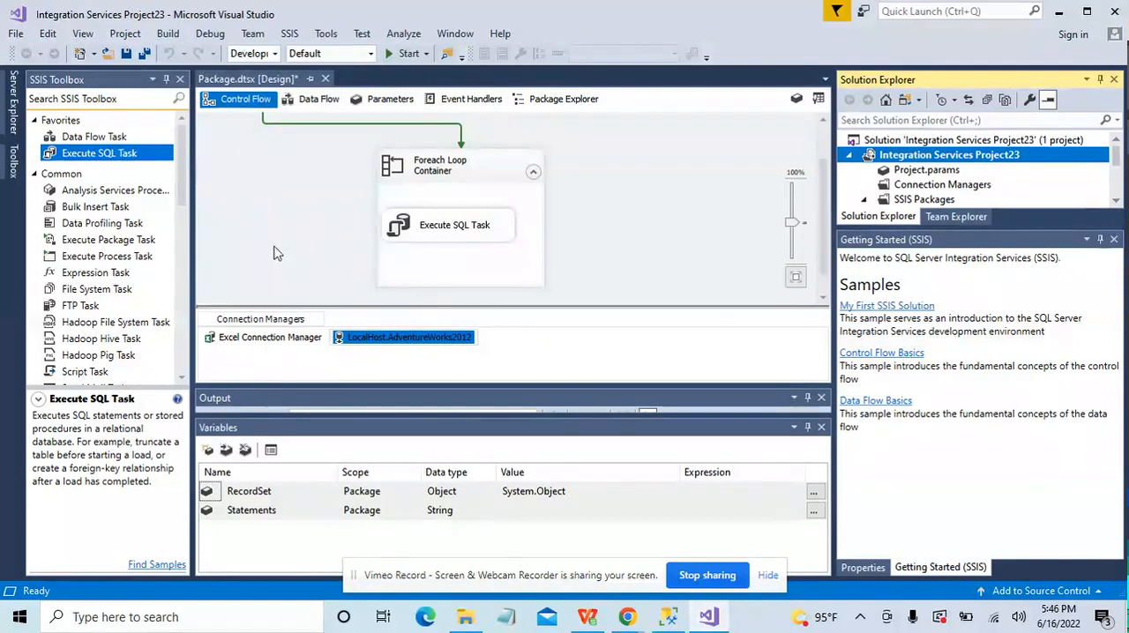
Step: Run the package in debug mode, review the control flow tasks' status, and switch to SQL Server Management Studio
left_click(406, 54)
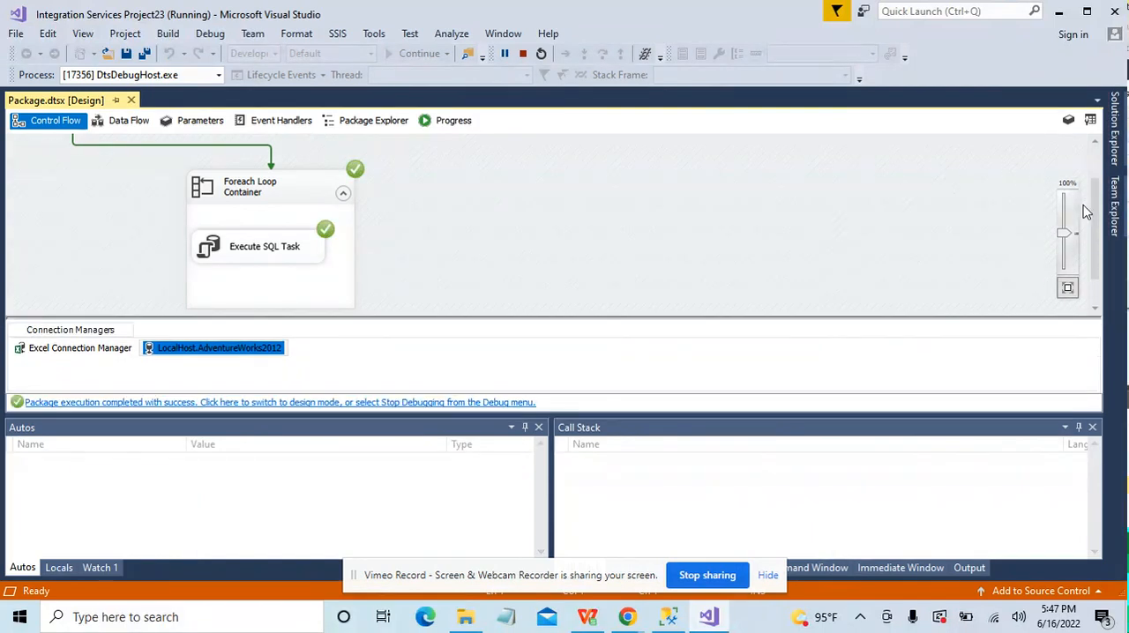
left_click_drag(1093, 206, 1090, 166)
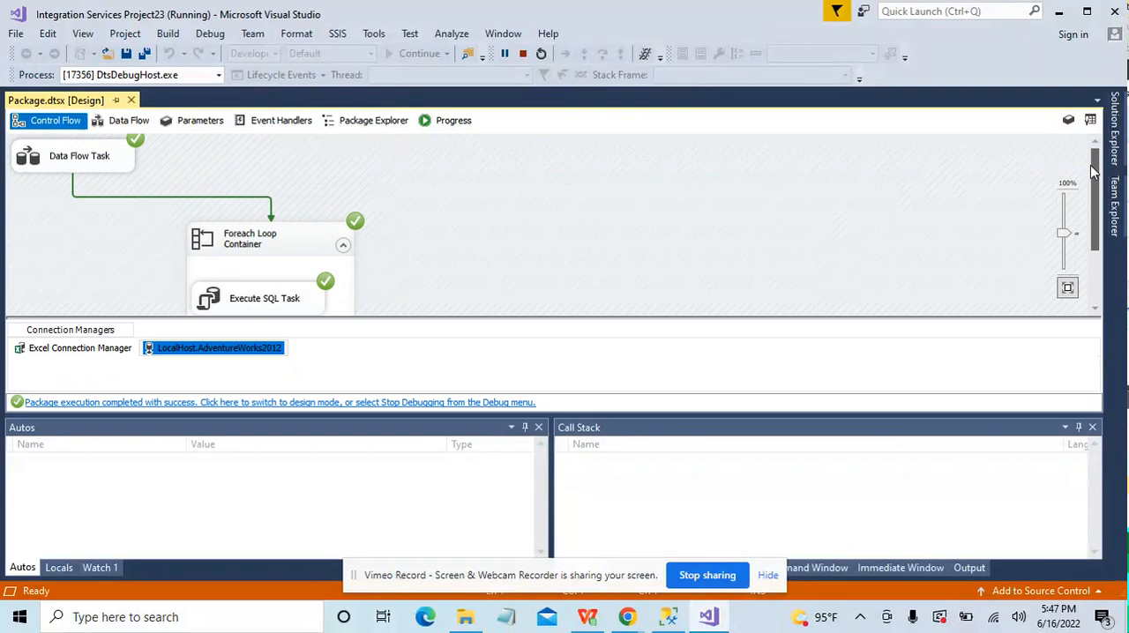
left_click(670, 616)
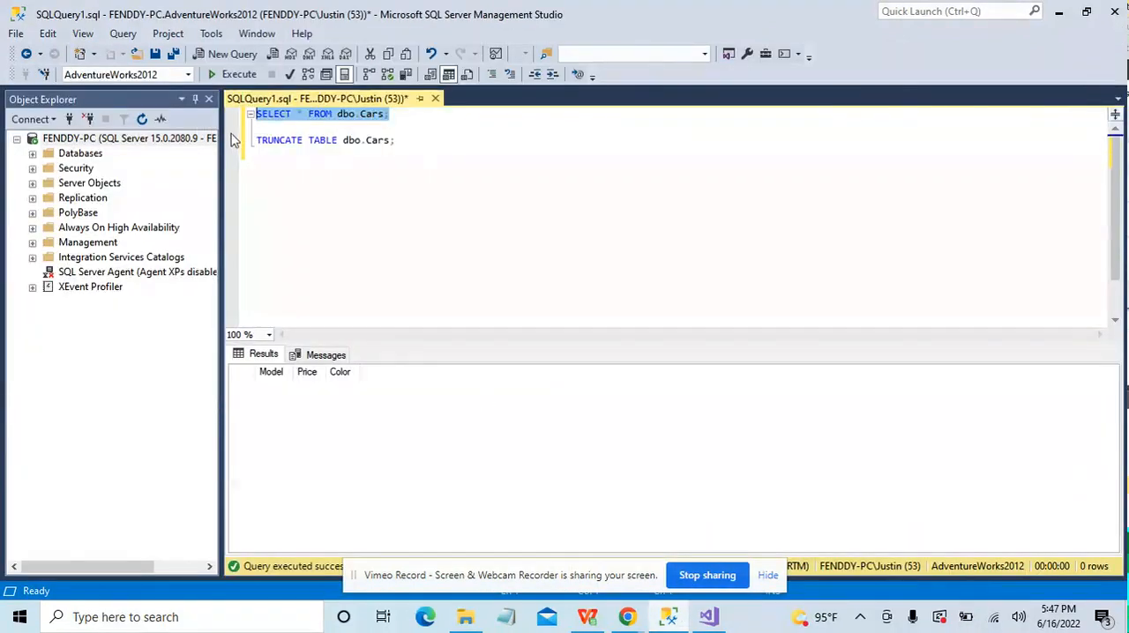
Step: Rerun the SELECT query on dbo.Cars and compare its rows with the INSERT statements in ExecuteSQLfromExcel.xls in WPS Office
left_click(228, 75)
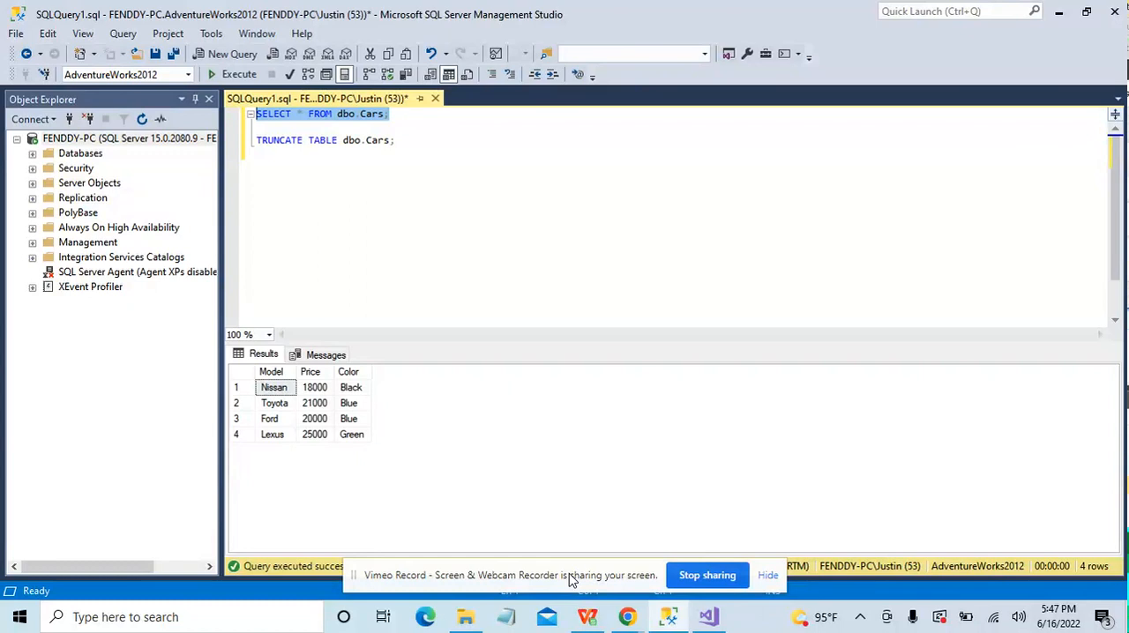
mouse_move(585, 625)
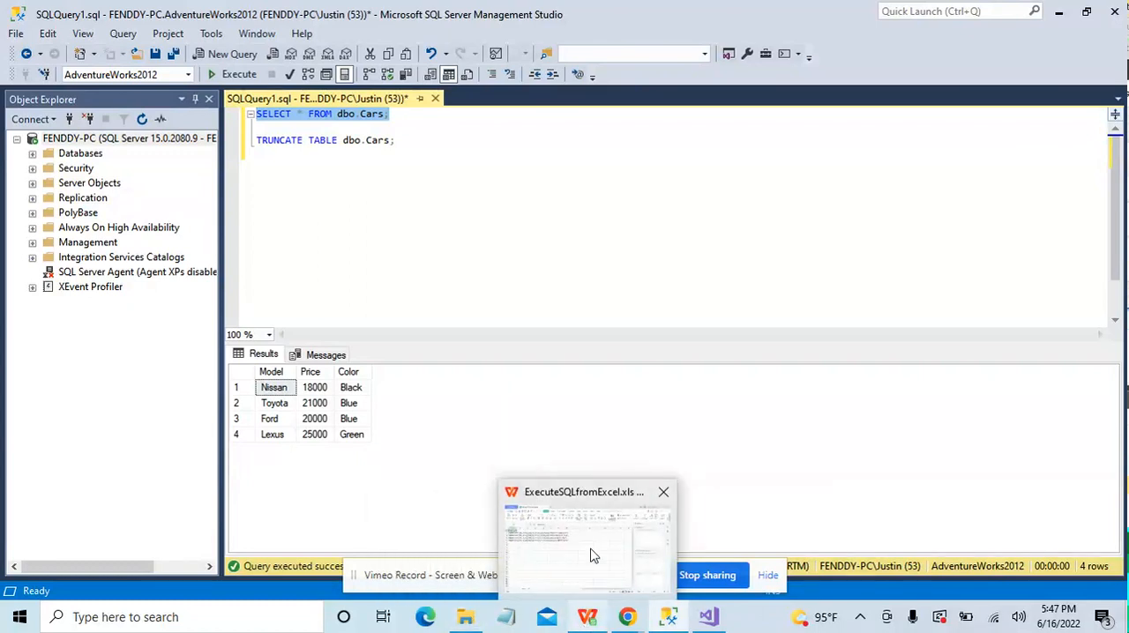
left_click(591, 553)
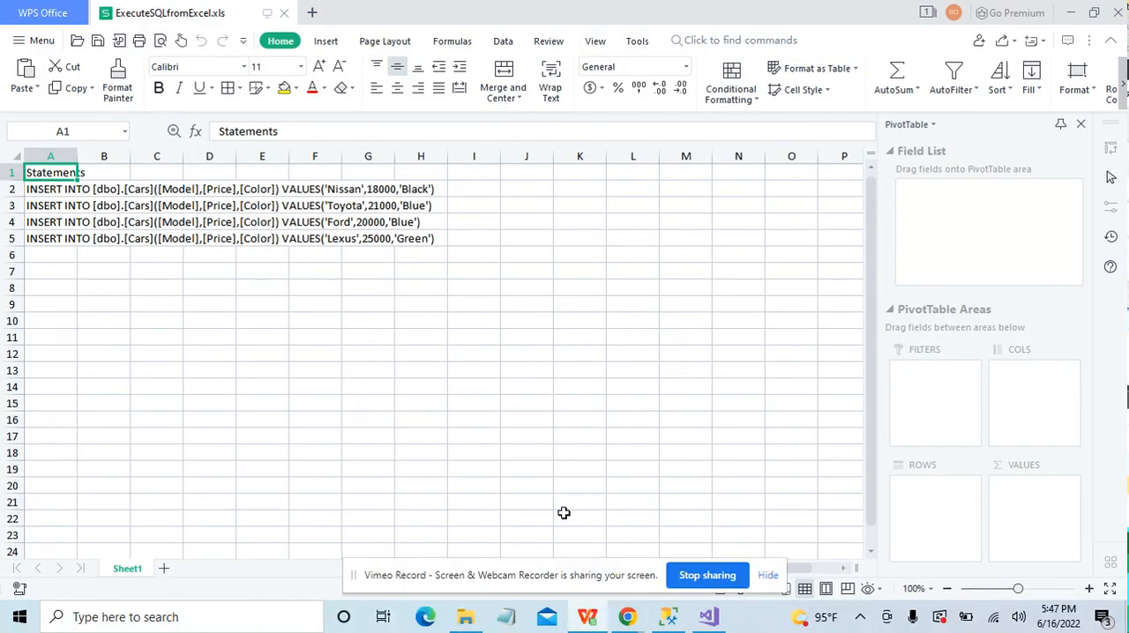
Step: Switch to Integration Services Project23 in Visual Studio and stop debugging the package
mouse_move(684, 618)
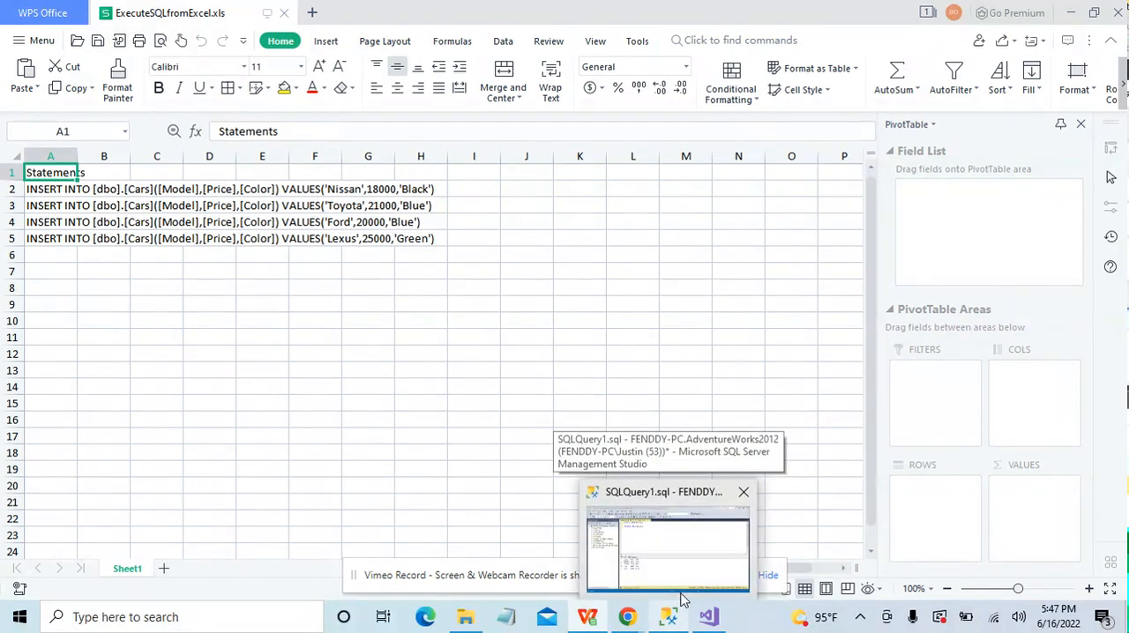
mouse_move(683, 575)
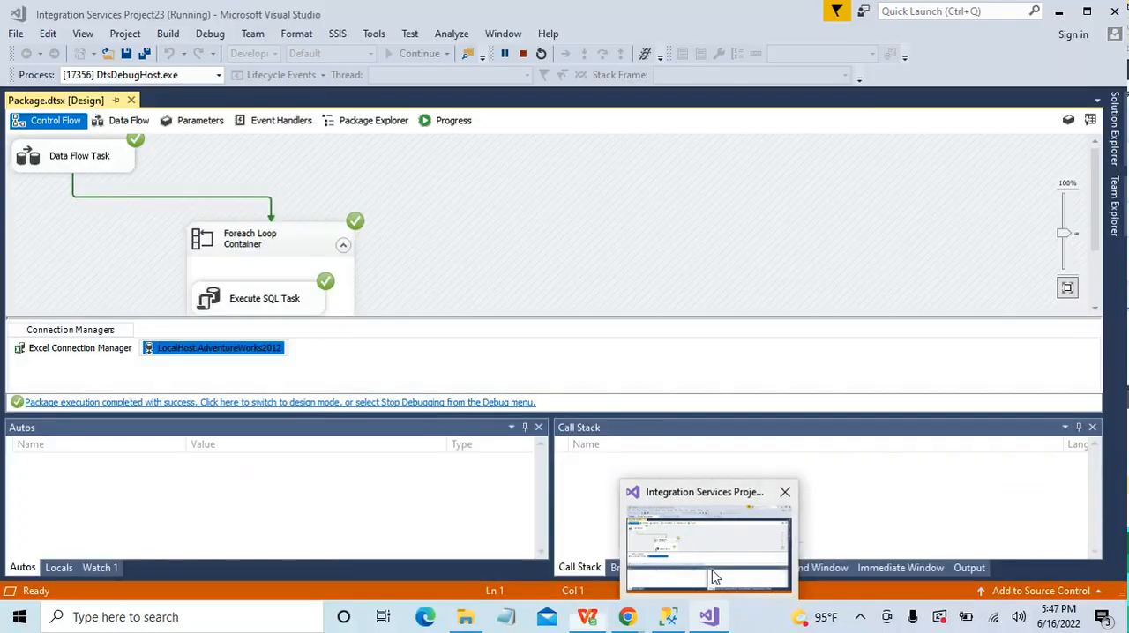
left_click(714, 576)
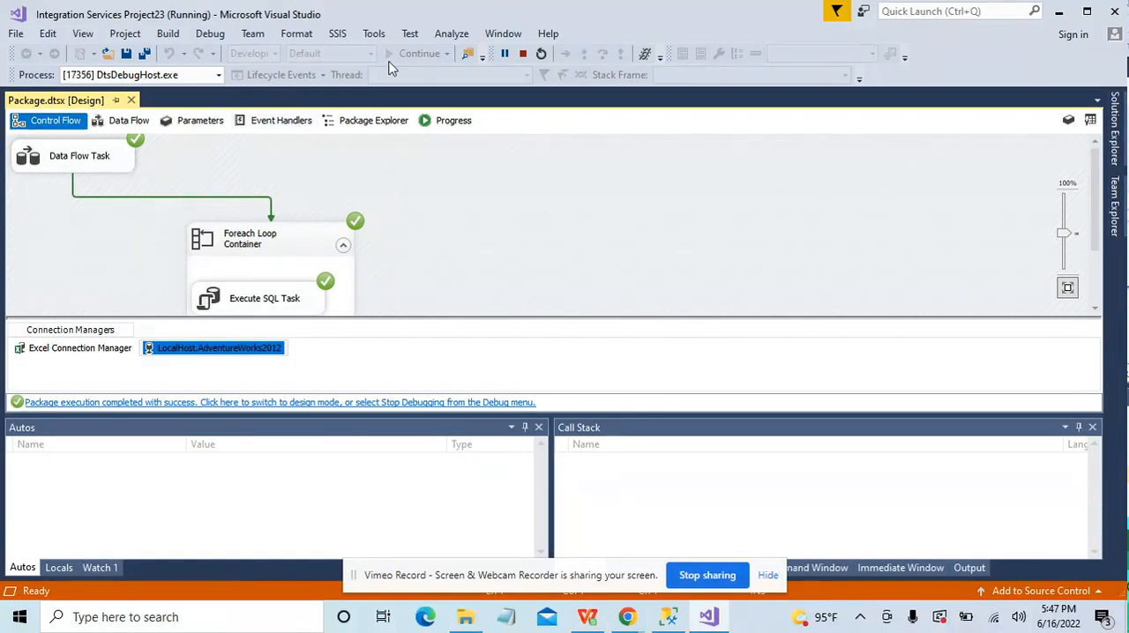
left_click(522, 54)
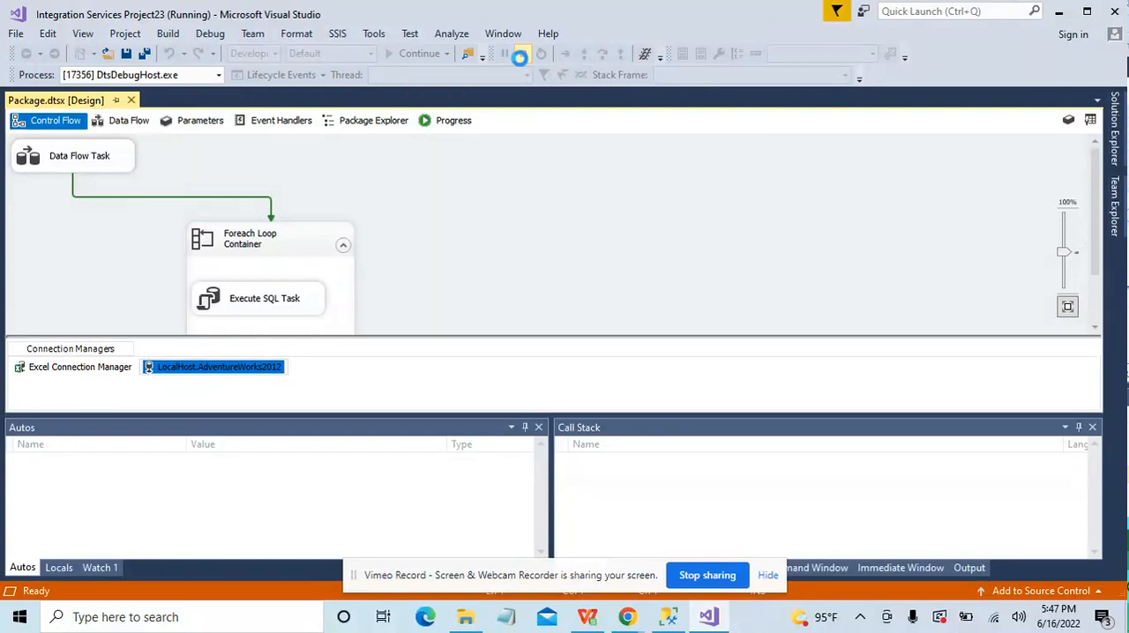